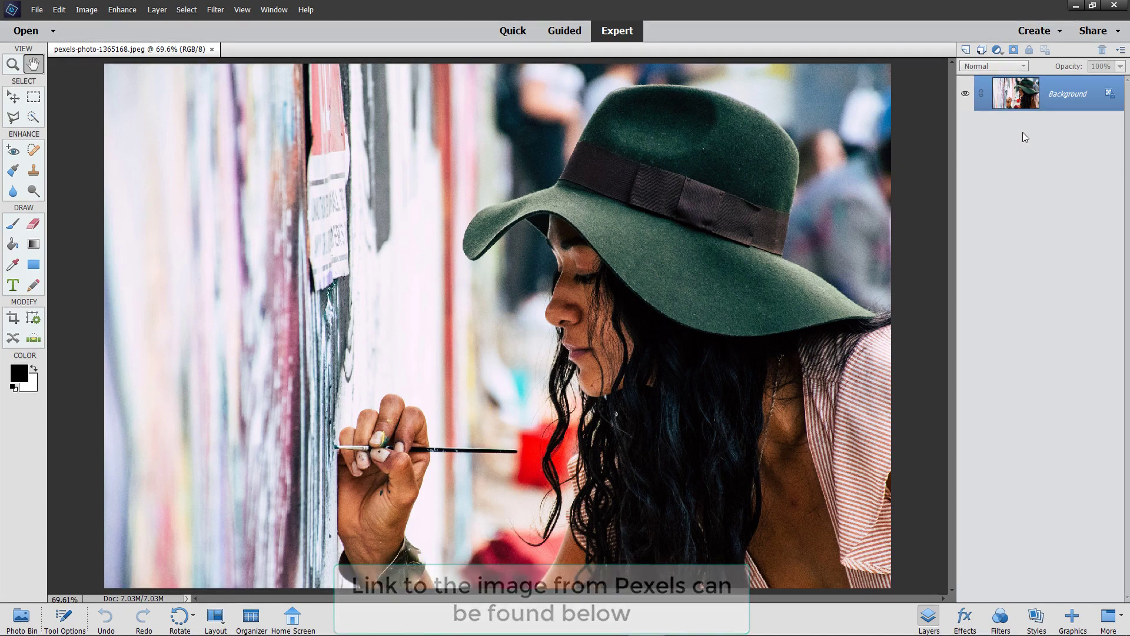
Duplicate the photo to Layer 1, hide it, and fill the Background layer with white
{"action": "key", "text": "ctrl+j"}
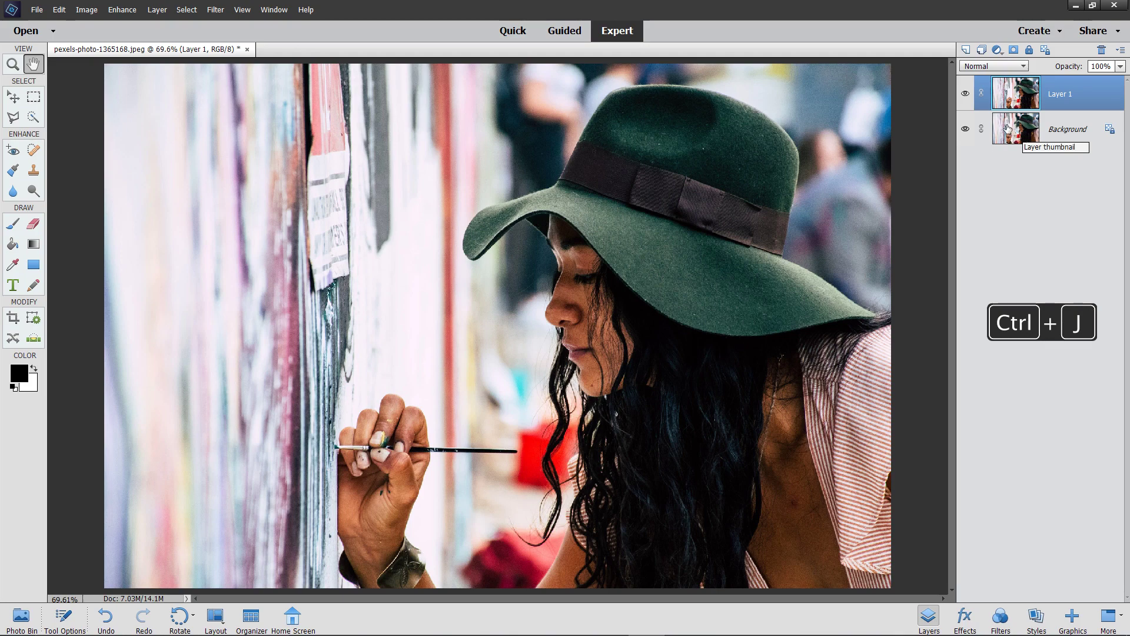
{"action": "left_click", "coordinate": [965, 94]}
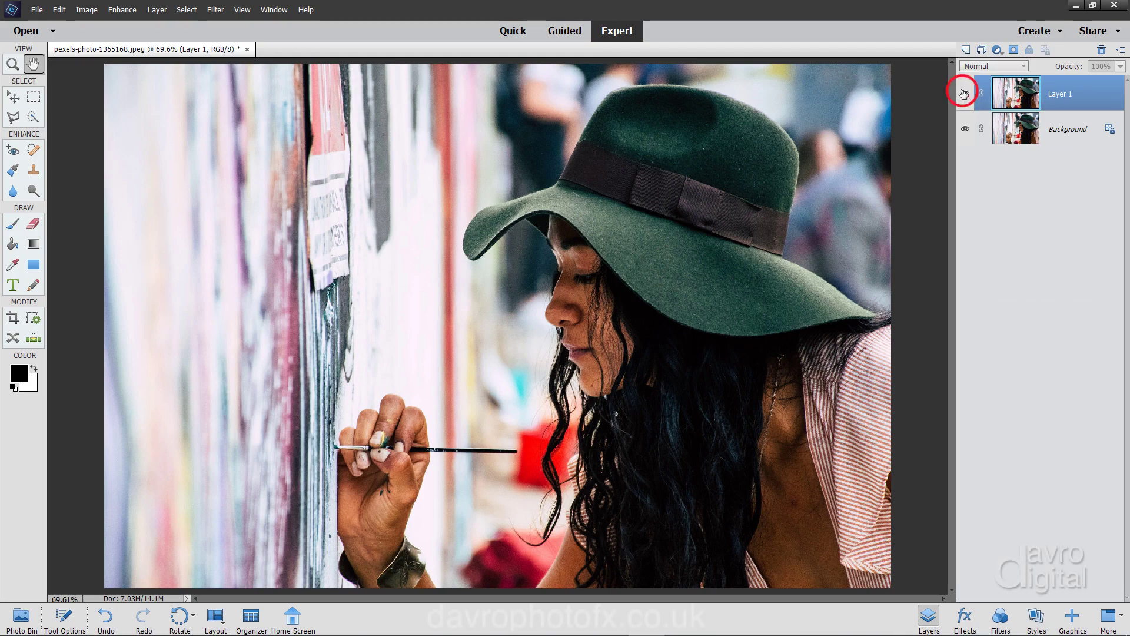
{"action": "left_click", "coordinate": [1058, 133]}
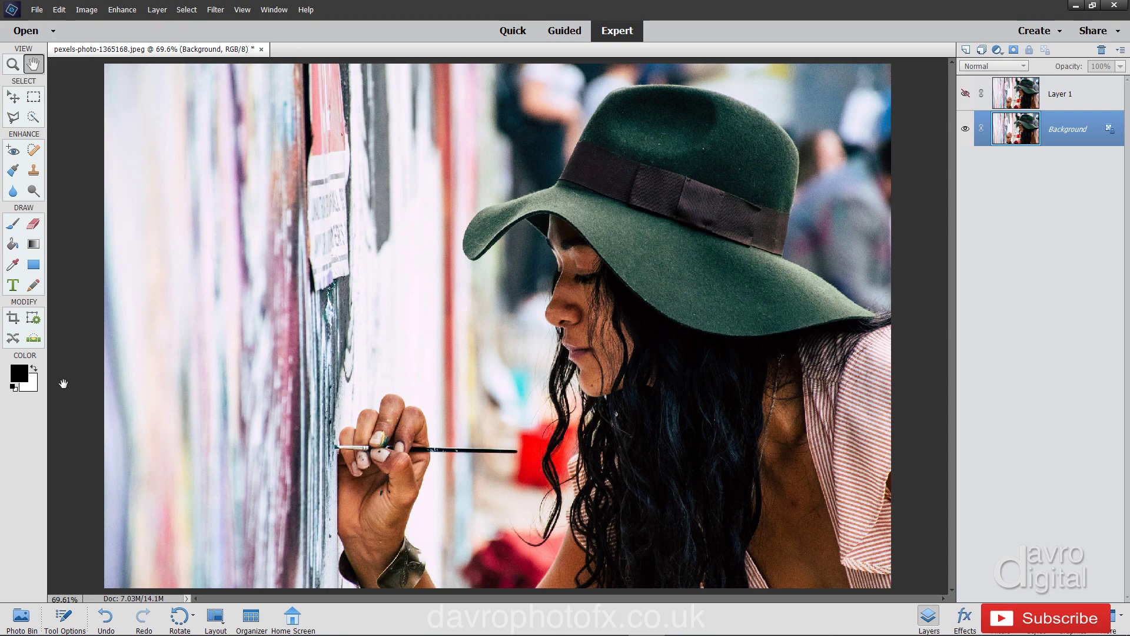
{"action": "key", "text": "ctrl+BackSpace"}
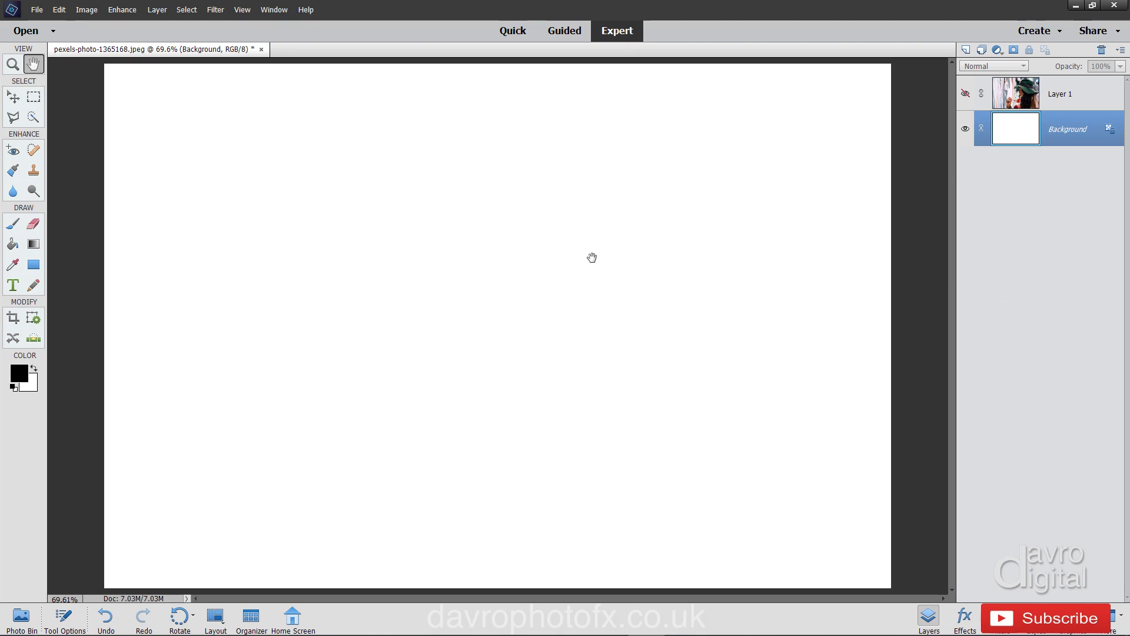
Zoom out to 50% and open Canvas Size with Relative on and inches as units
{"action": "left_click", "coordinate": [551, 253], "text": "alt"}
{"action": "left_click", "coordinate": [551, 254], "text": "alt"}
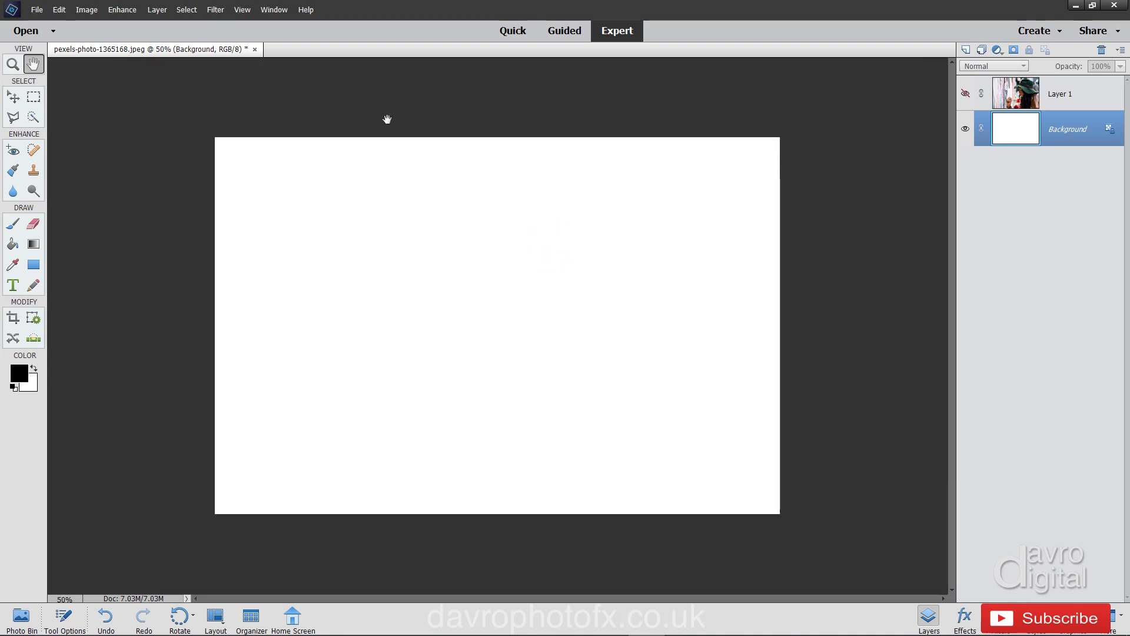
{"action": "left_click", "coordinate": [86, 9]}
{"action": "mouse_move", "coordinate": [119, 95]}
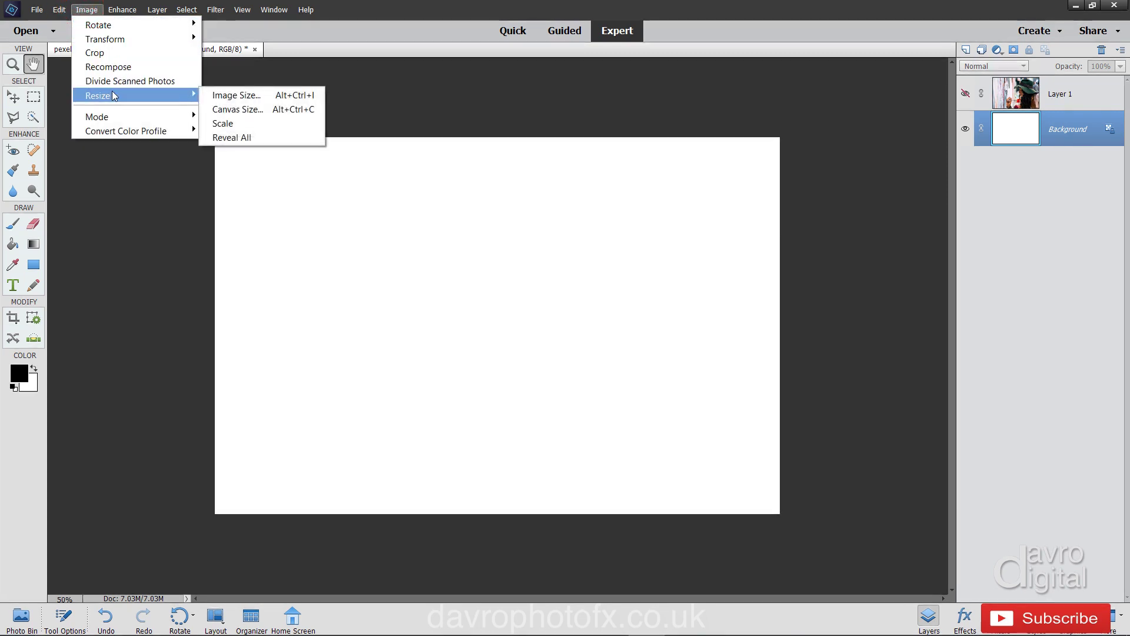
{"action": "left_click", "coordinate": [223, 109]}
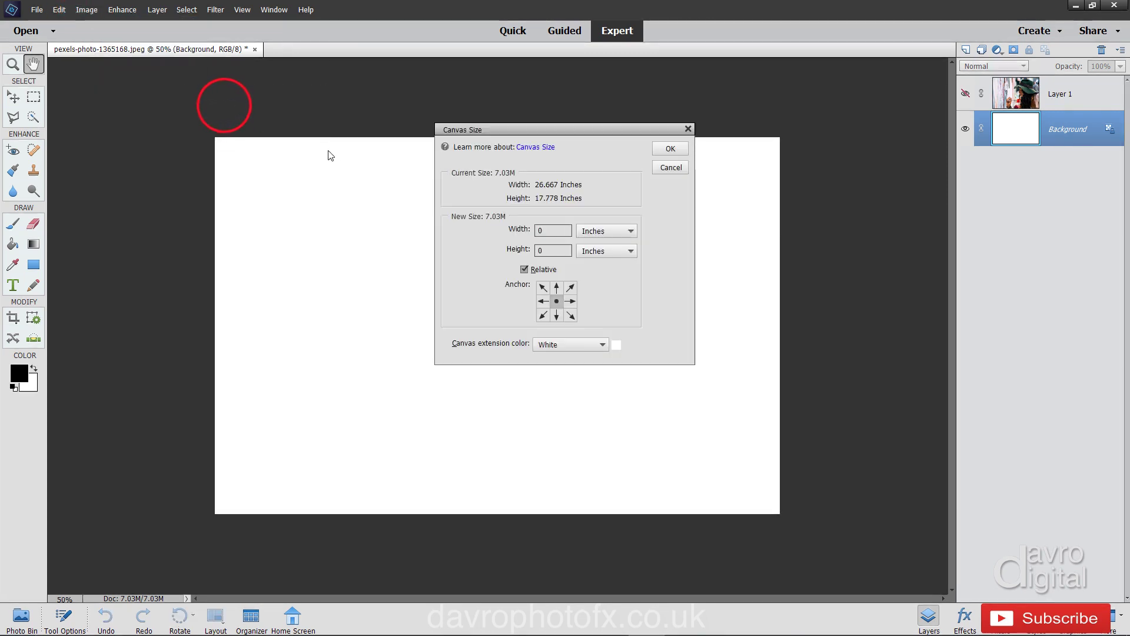
{"action": "left_click", "coordinate": [524, 269]}
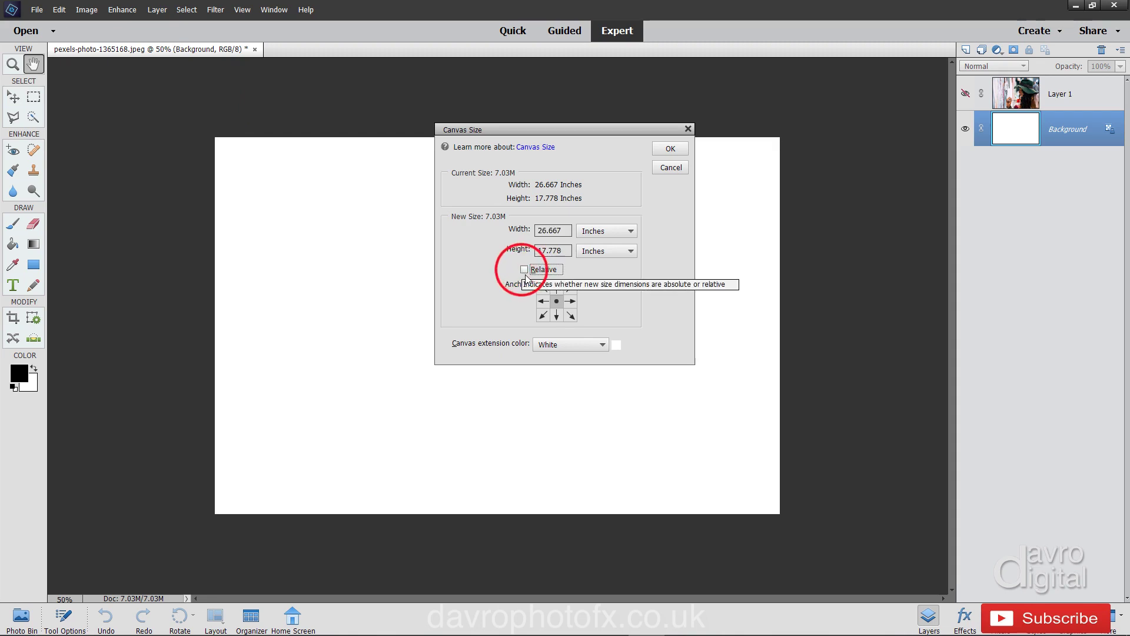
{"action": "left_click", "coordinate": [524, 270]}
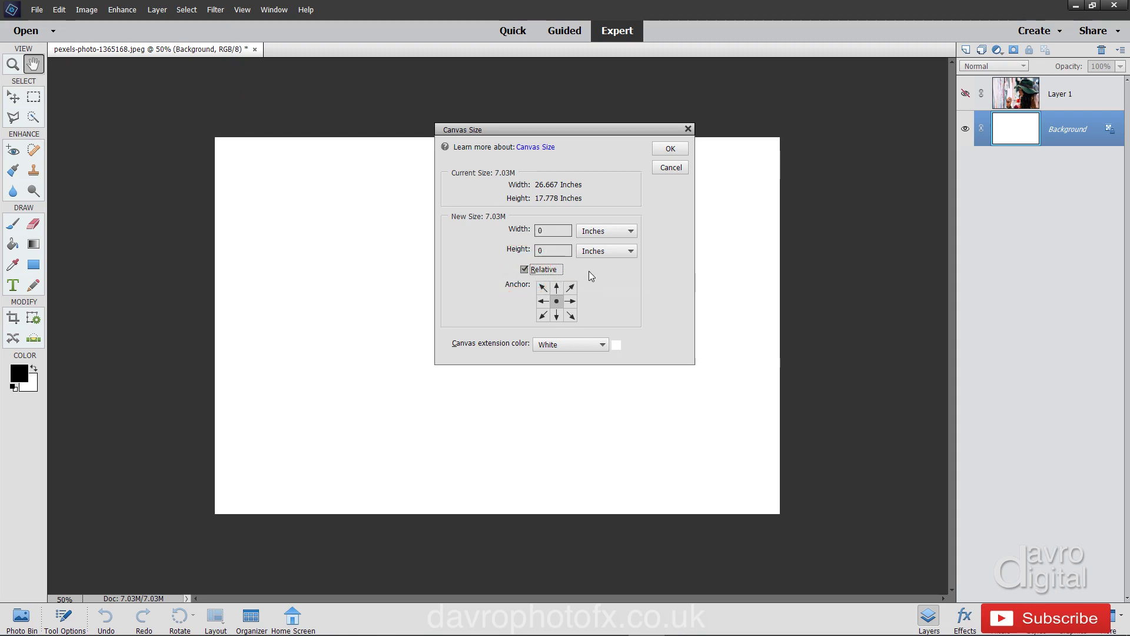
{"action": "left_click", "coordinate": [609, 255]}
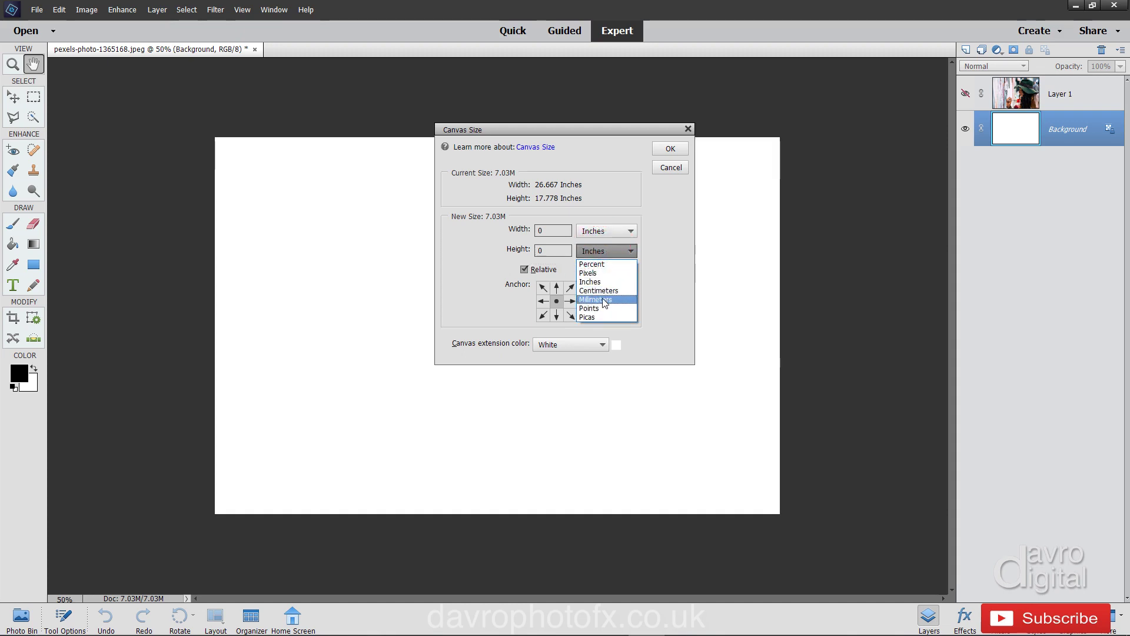
{"action": "left_click", "coordinate": [684, 270]}
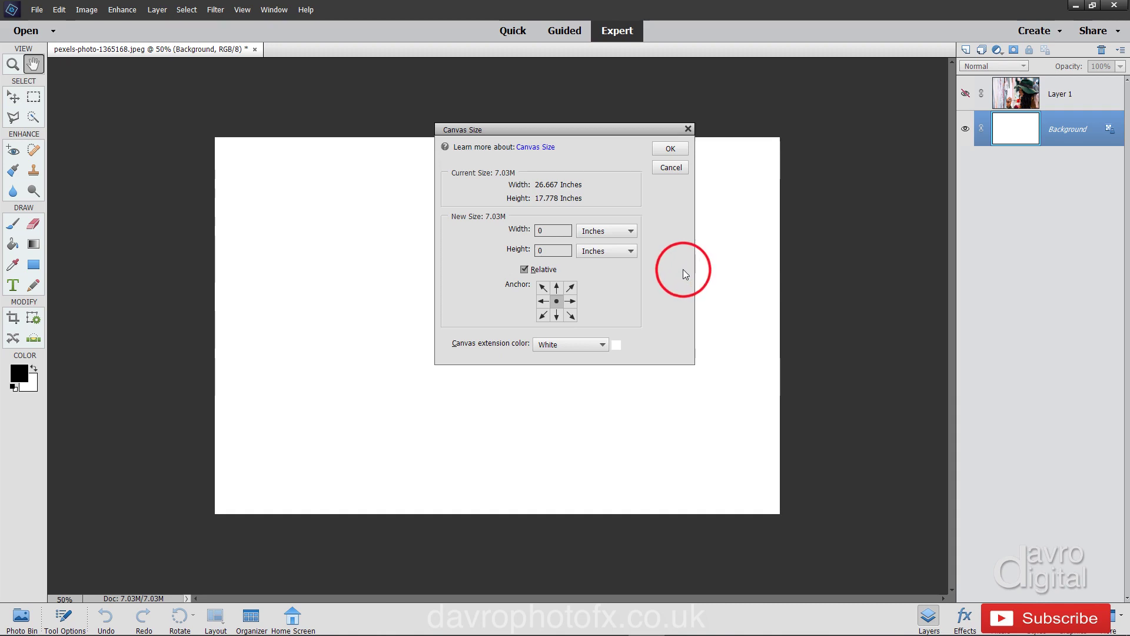
Add 1 inch to width and height with a centred anchor and white extension colour
{"action": "double_click", "coordinate": [553, 231]}
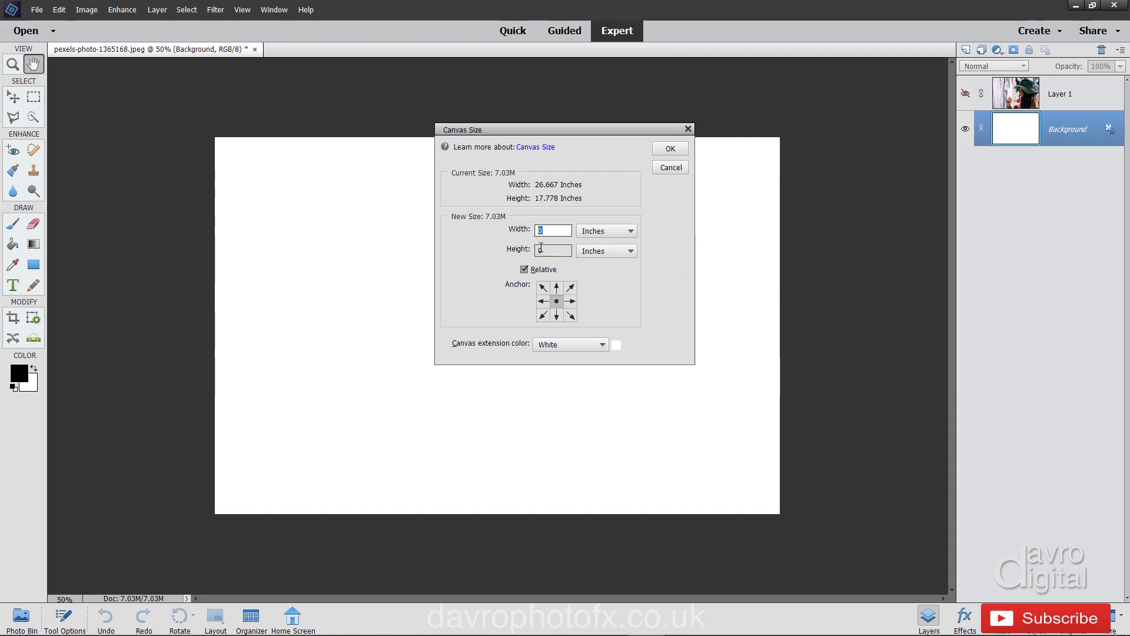
{"action": "type", "text": "1"}
{"action": "double_click", "coordinate": [550, 252]}
{"action": "type", "text": "1"}
{"action": "left_click", "coordinate": [557, 302]}
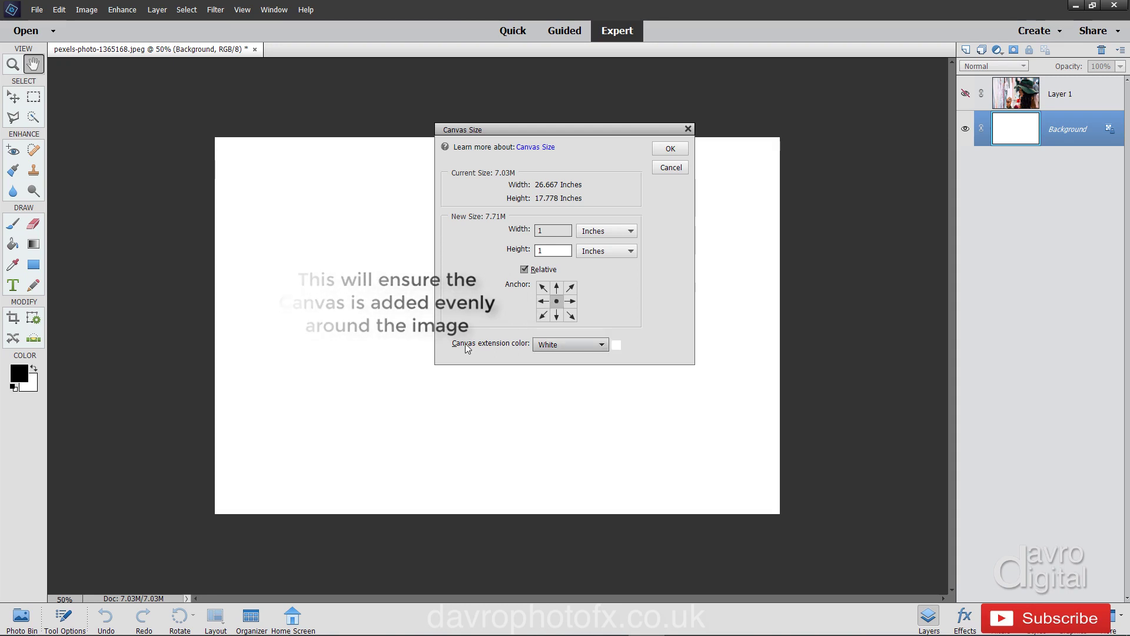
{"action": "left_click", "coordinate": [559, 343]}
{"action": "left_click", "coordinate": [554, 387]}
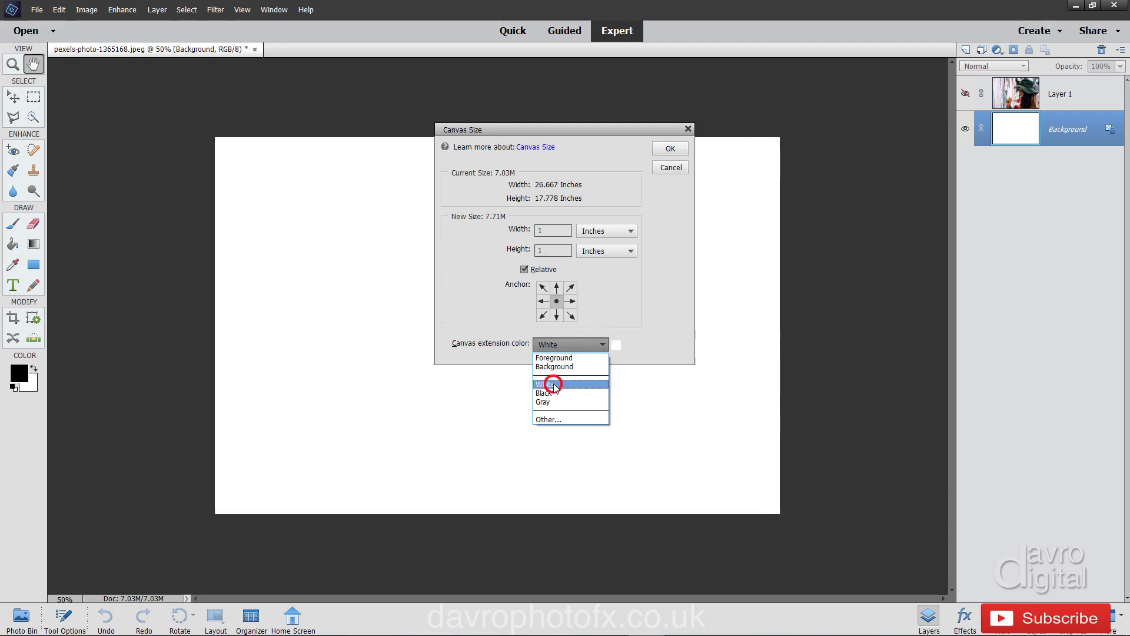
{"action": "left_click", "coordinate": [673, 147]}
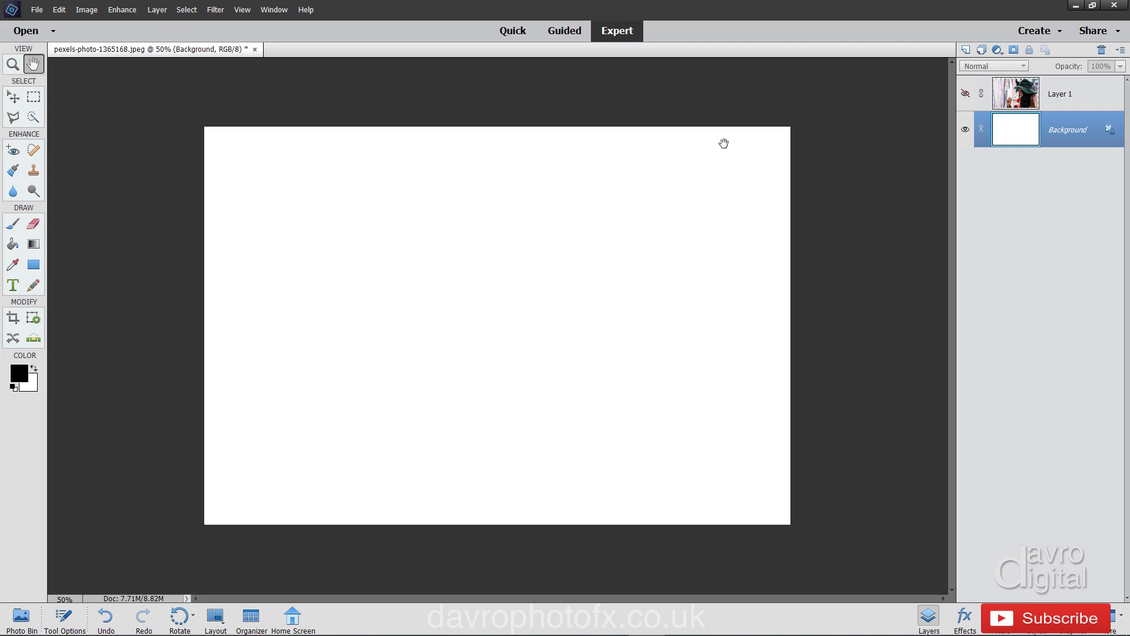
Apply Texturizer to the Background: Canvas texture, 200% scaling, relief 2, light from Top
{"action": "key", "text": "ctrl+0"}
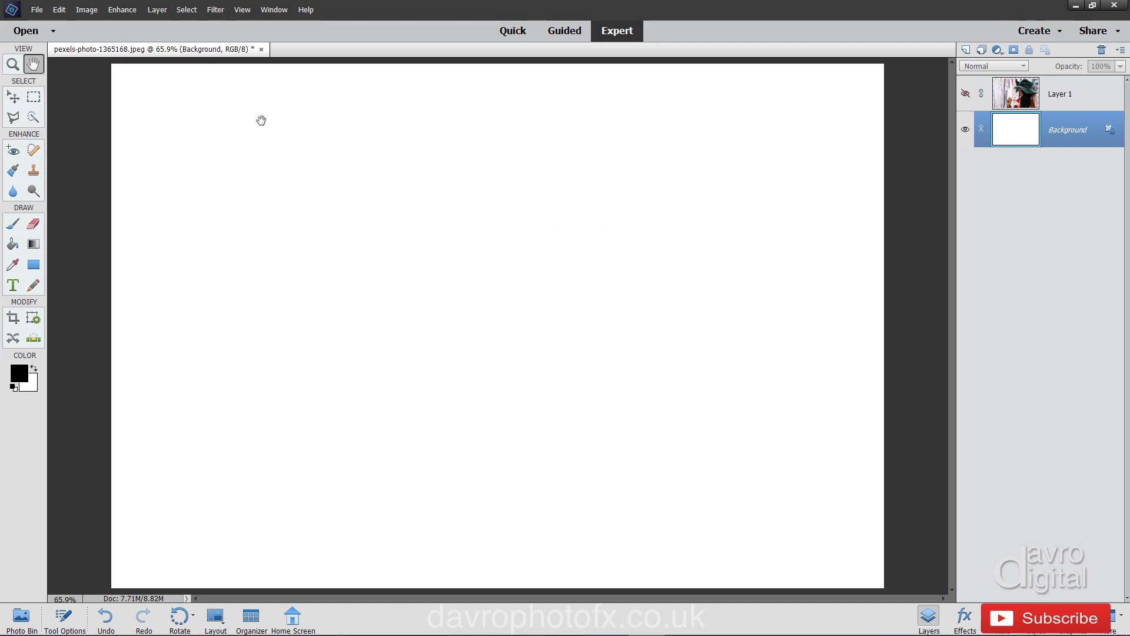
{"action": "left_click", "coordinate": [214, 10]}
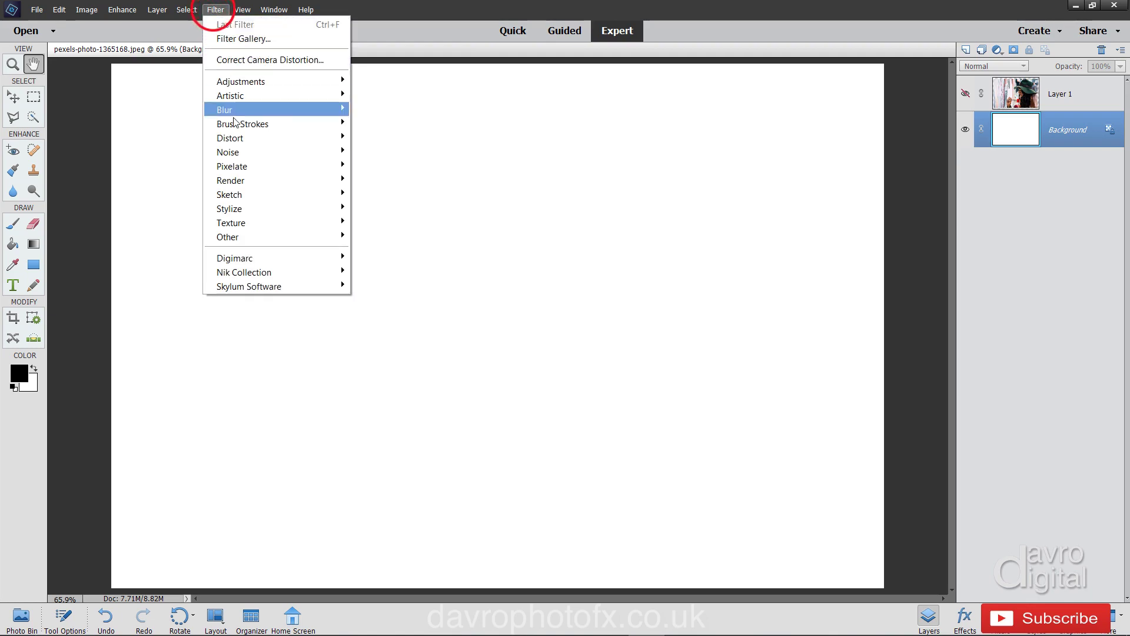
{"action": "mouse_move", "coordinate": [249, 224]}
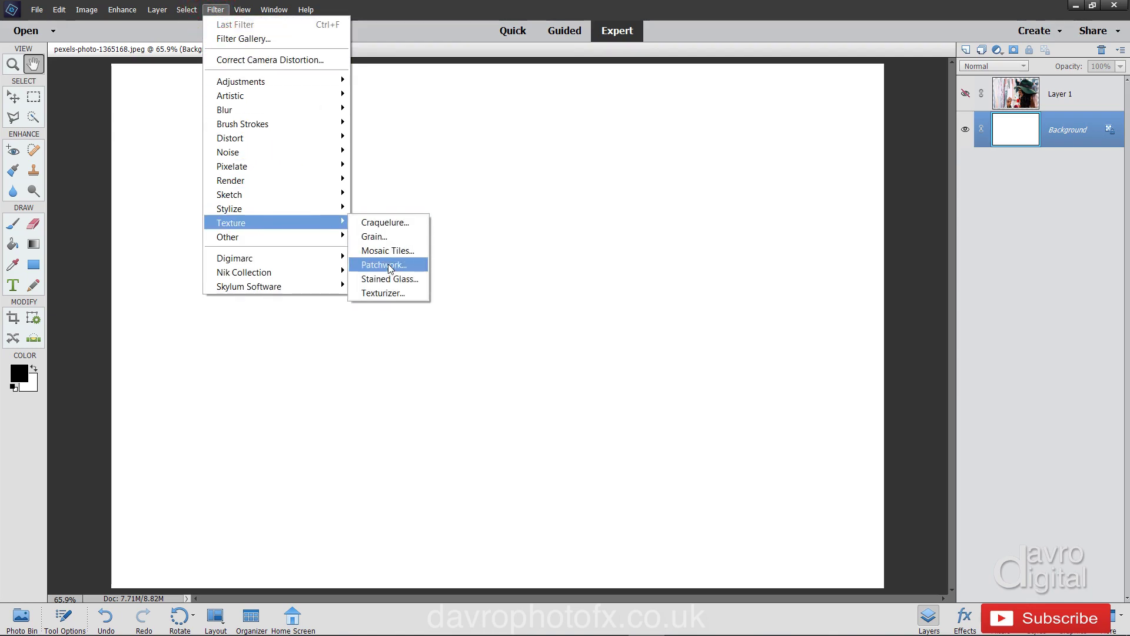
{"action": "left_click", "coordinate": [379, 293]}
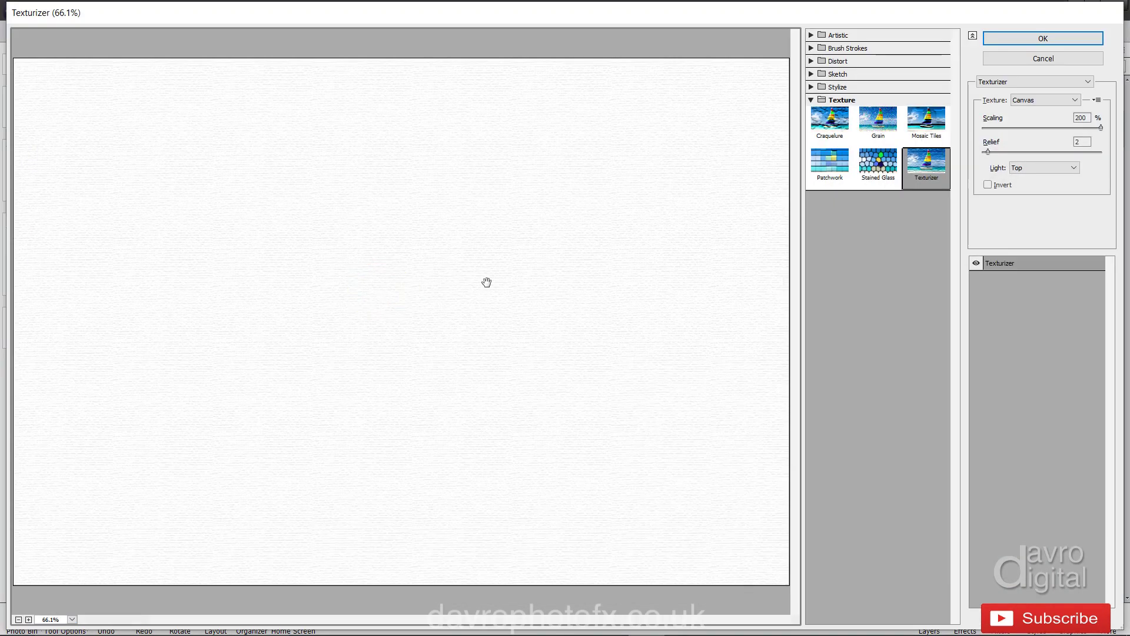
{"action": "right_click", "coordinate": [504, 226]}
{"action": "left_click", "coordinate": [538, 190]}
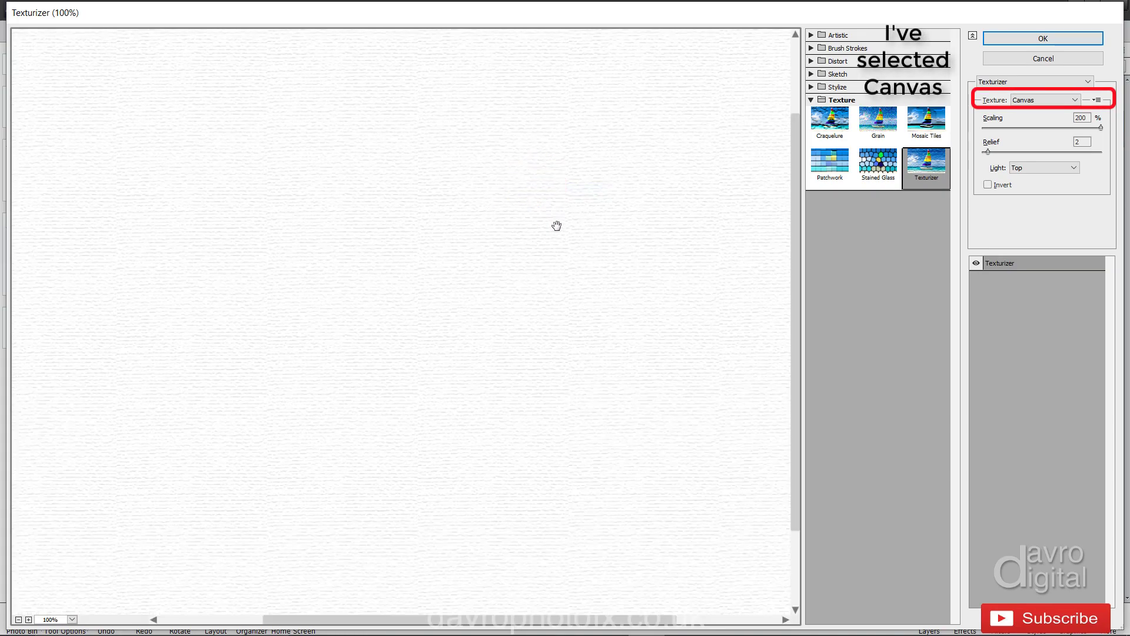
{"action": "left_click_drag", "start_coordinate": [1035, 126], "coordinate": [995, 151]}
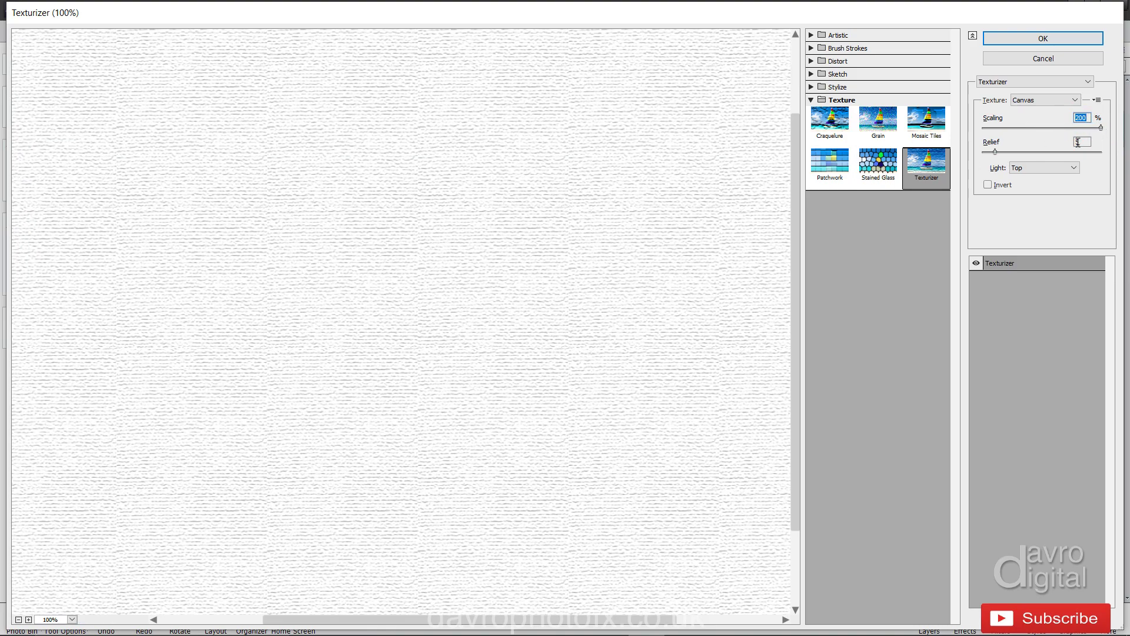
{"action": "left_click_drag", "start_coordinate": [990, 153], "coordinate": [988, 151]}
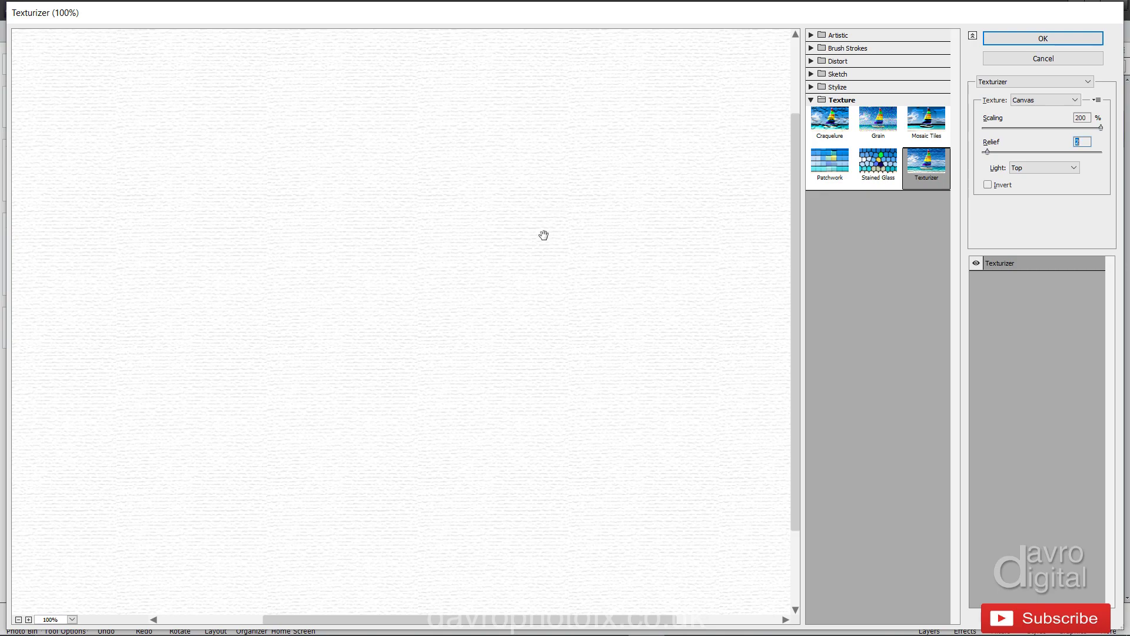
{"action": "left_click", "coordinate": [1031, 38]}
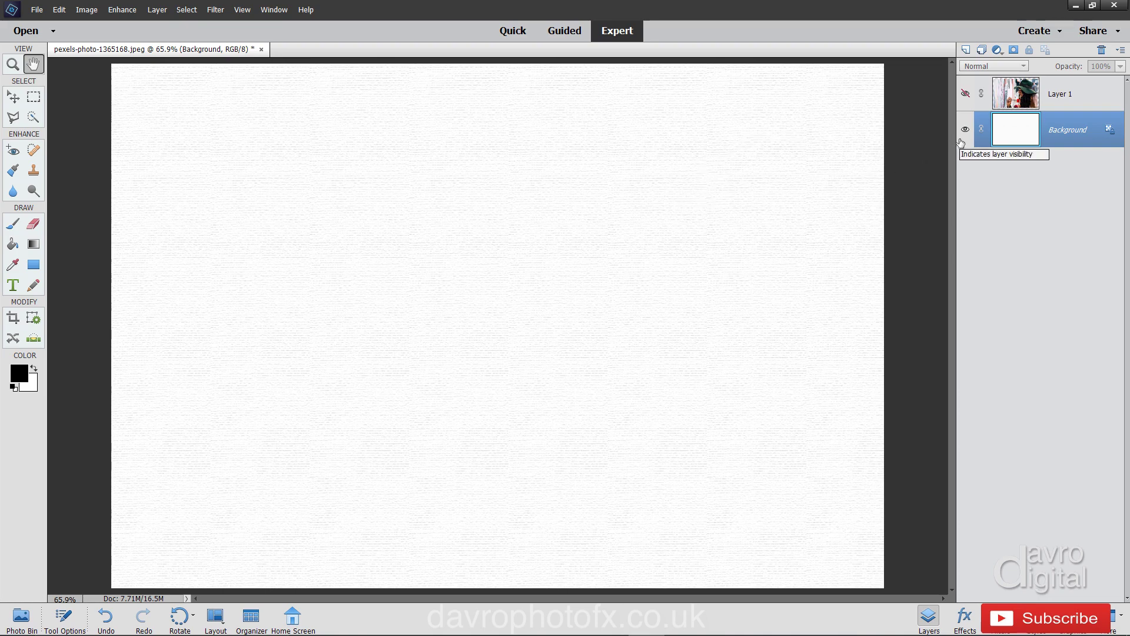
Add a solid Color Fill layer in a pale cream colour
{"action": "left_click", "coordinate": [998, 50]}
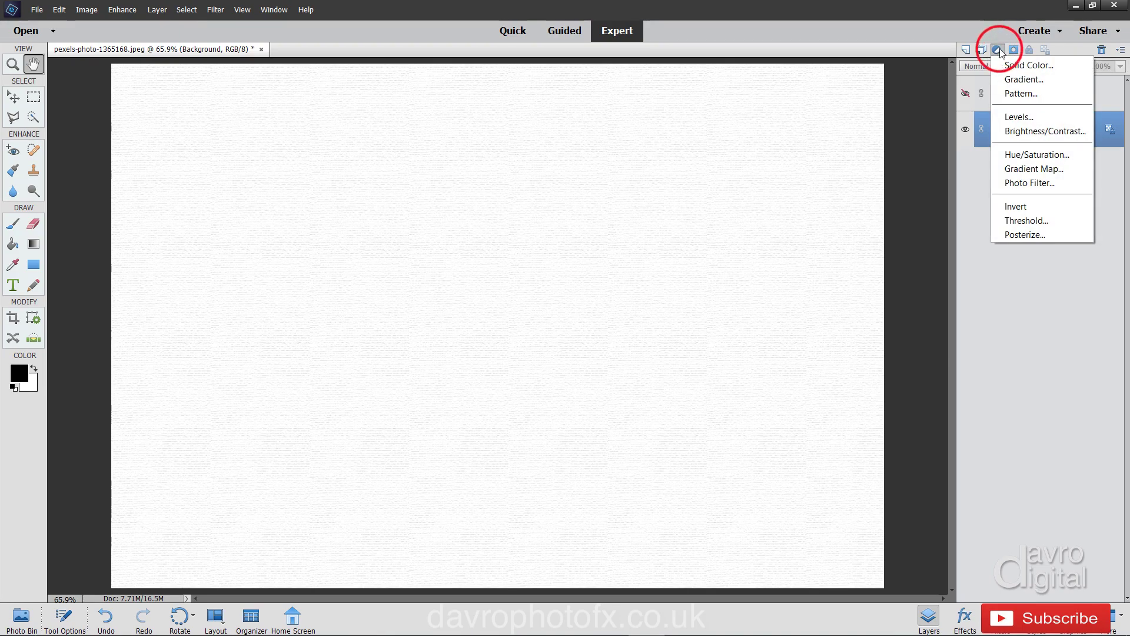
{"action": "left_click", "coordinate": [1014, 64]}
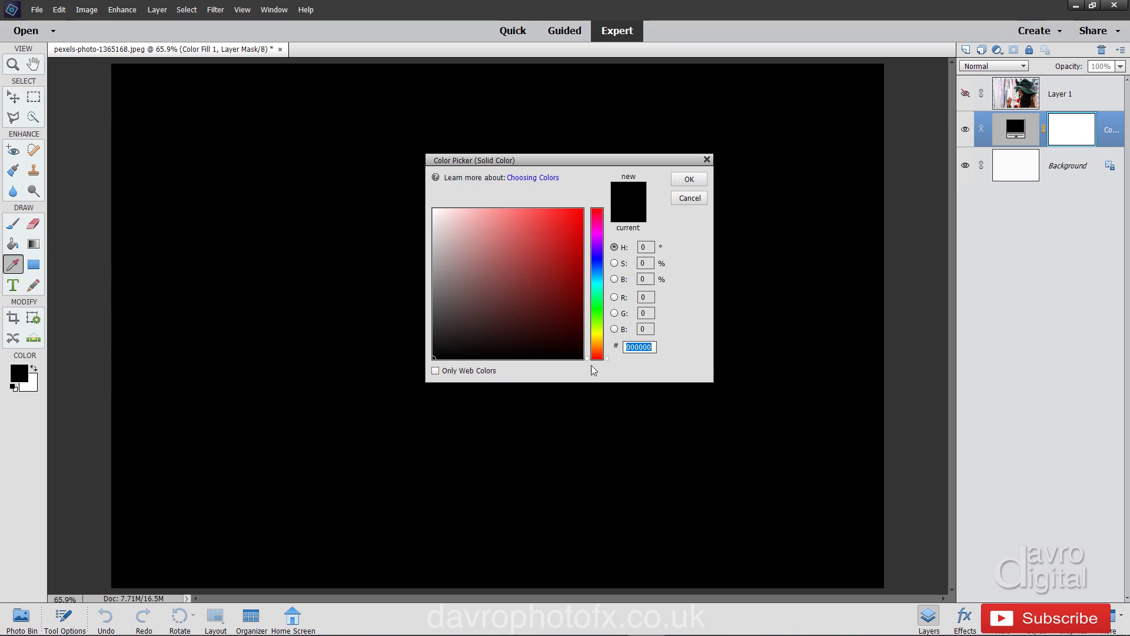
{"action": "left_click_drag", "start_coordinate": [610, 360], "coordinate": [609, 345]}
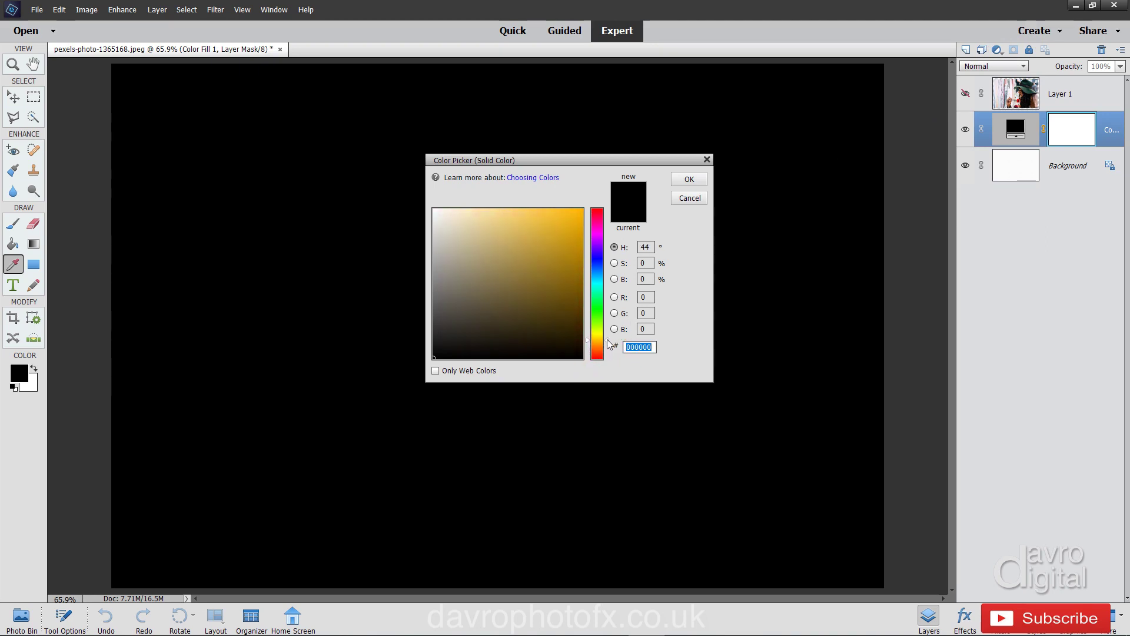
{"action": "left_click", "coordinate": [447, 212]}
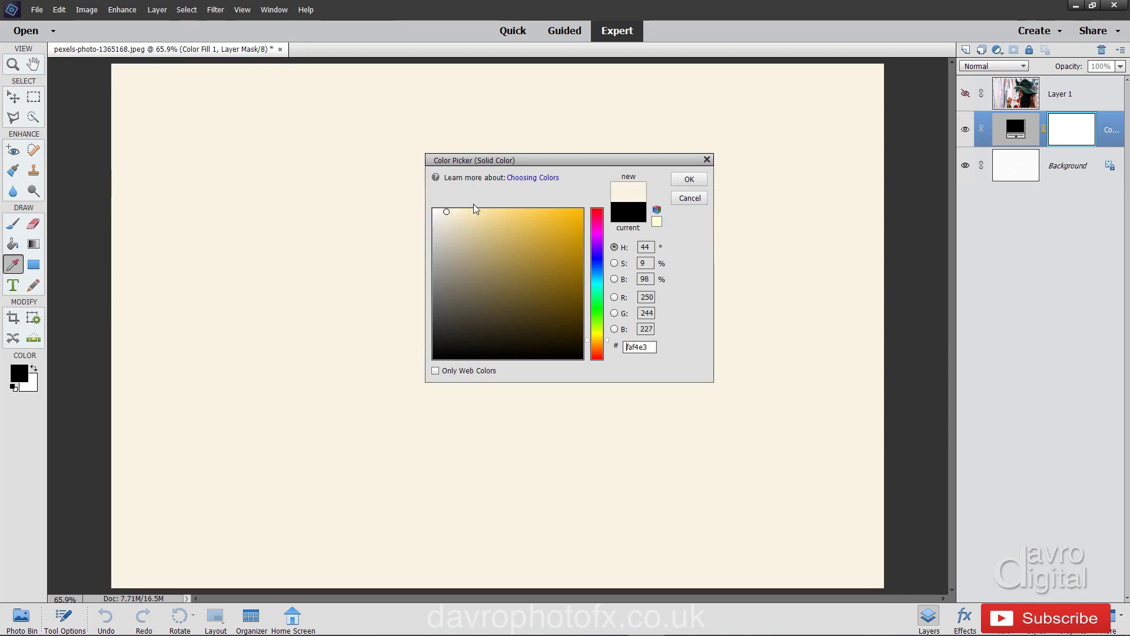
{"action": "left_click", "coordinate": [687, 180]}
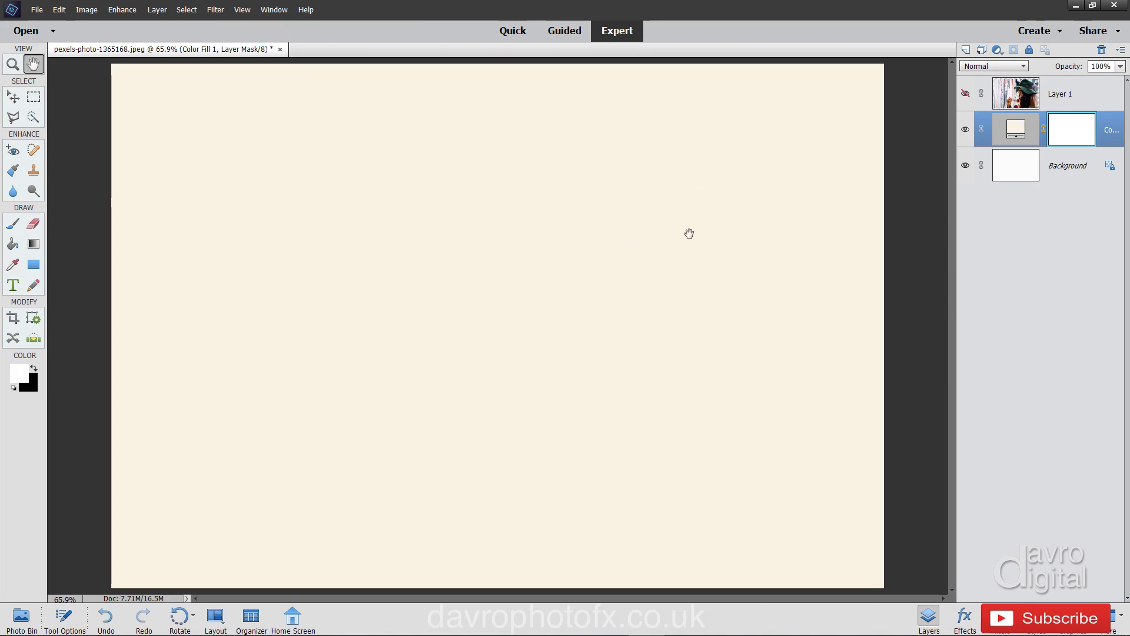
Set the cream fill layer to Multiply blend mode at 100% opacity
{"action": "left_click", "coordinate": [1001, 67]}
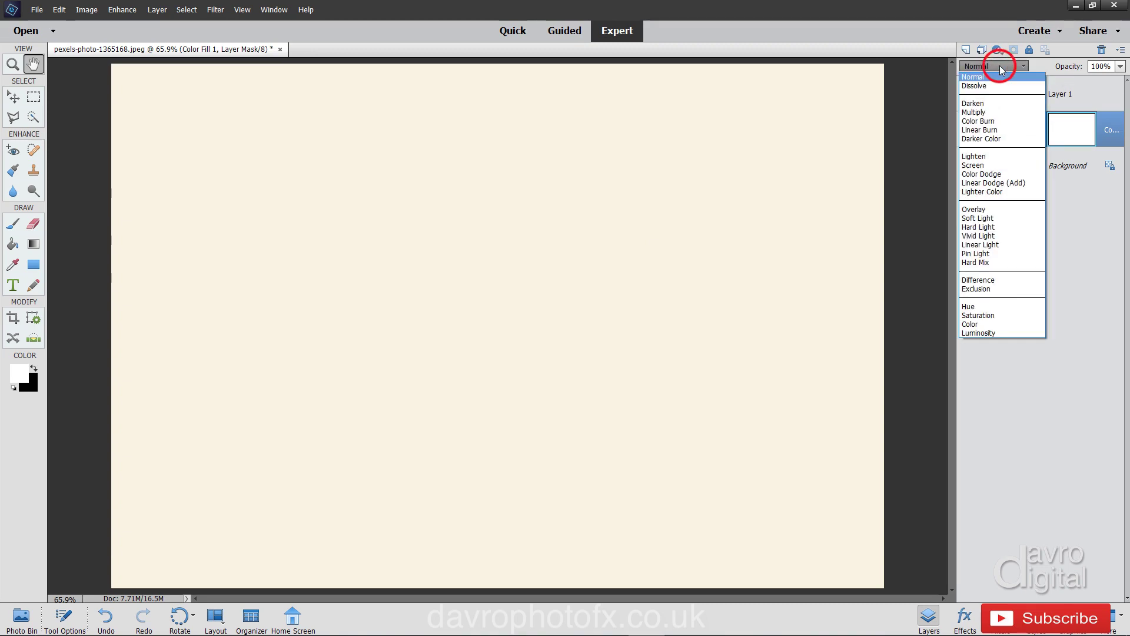
{"action": "left_click", "coordinate": [998, 113]}
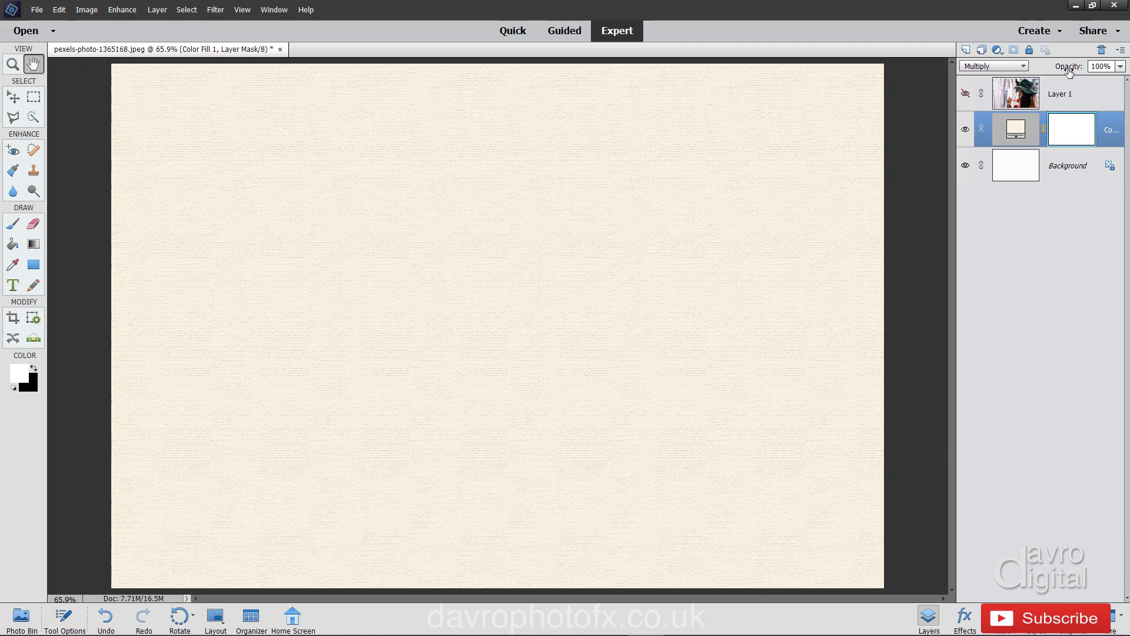
{"action": "mouse_move", "coordinate": [1069, 71]}
{"action": "left_mouse_down"}
{"action": "mouse_move", "coordinate": [1088, 67]}
{"action": "mouse_move", "coordinate": [1089, 80]}
{"action": "left_mouse_up"}
Make Layer 1 visible and apply Shadows/Highlights with Lighten Shadows at 35%
{"action": "left_click", "coordinate": [1056, 96]}
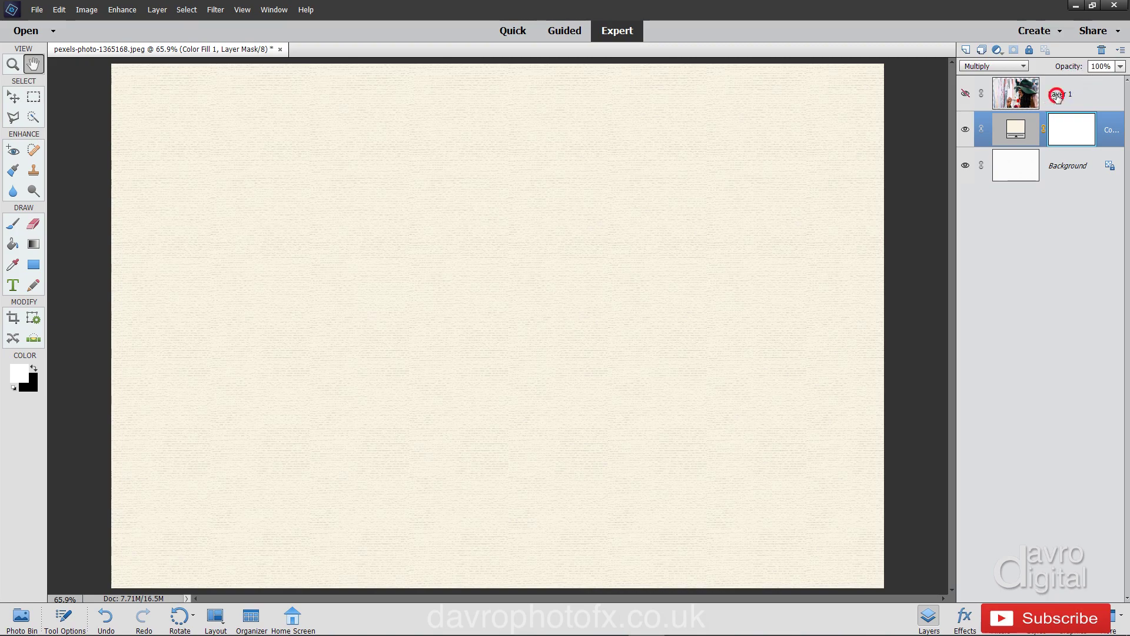
{"action": "left_click", "coordinate": [966, 93]}
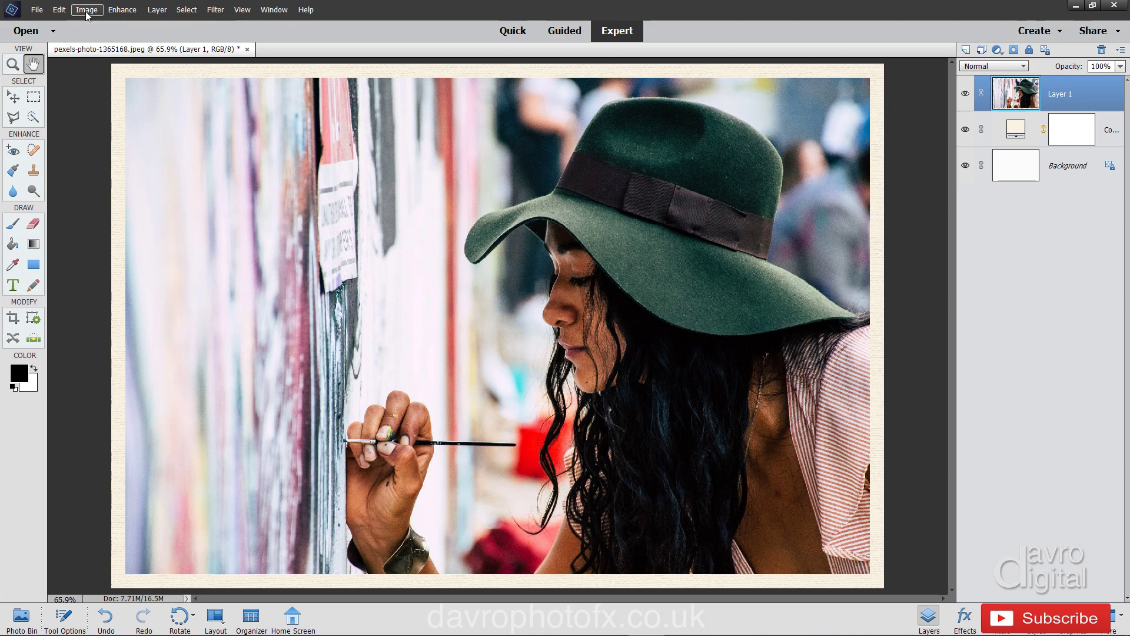
{"action": "left_click", "coordinate": [114, 11]}
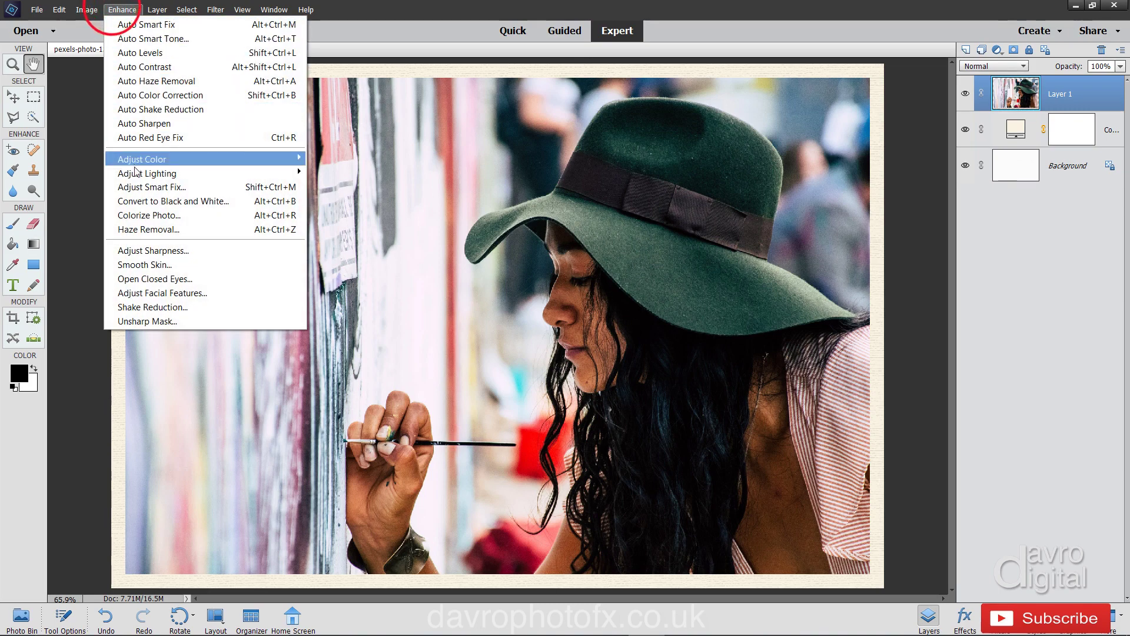
{"action": "mouse_move", "coordinate": [137, 176]}
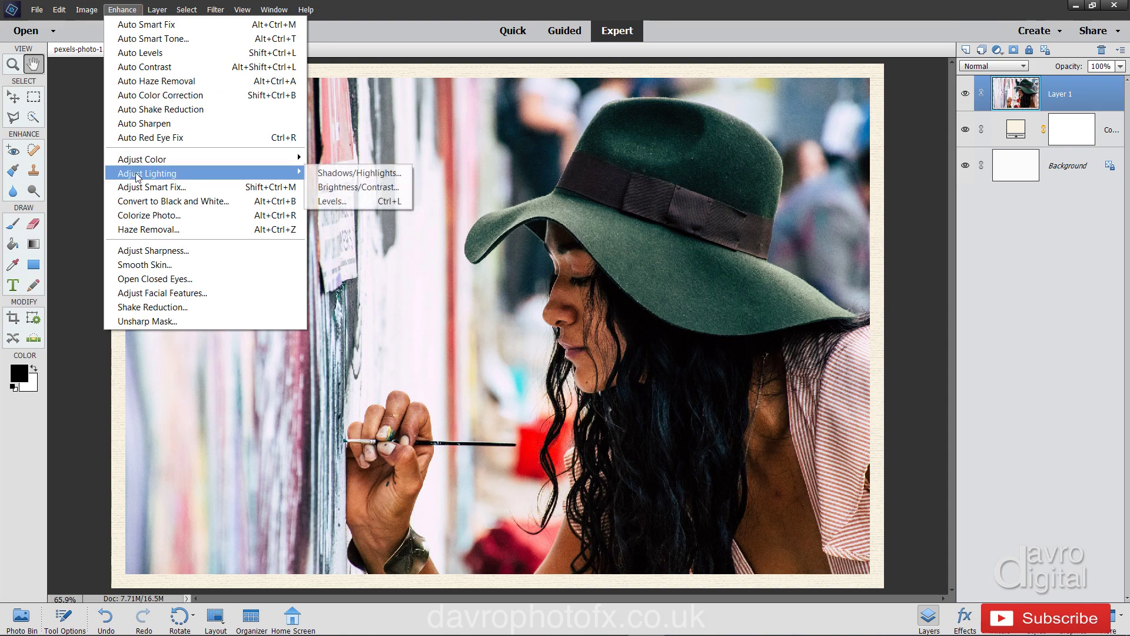
{"action": "left_click", "coordinate": [334, 174]}
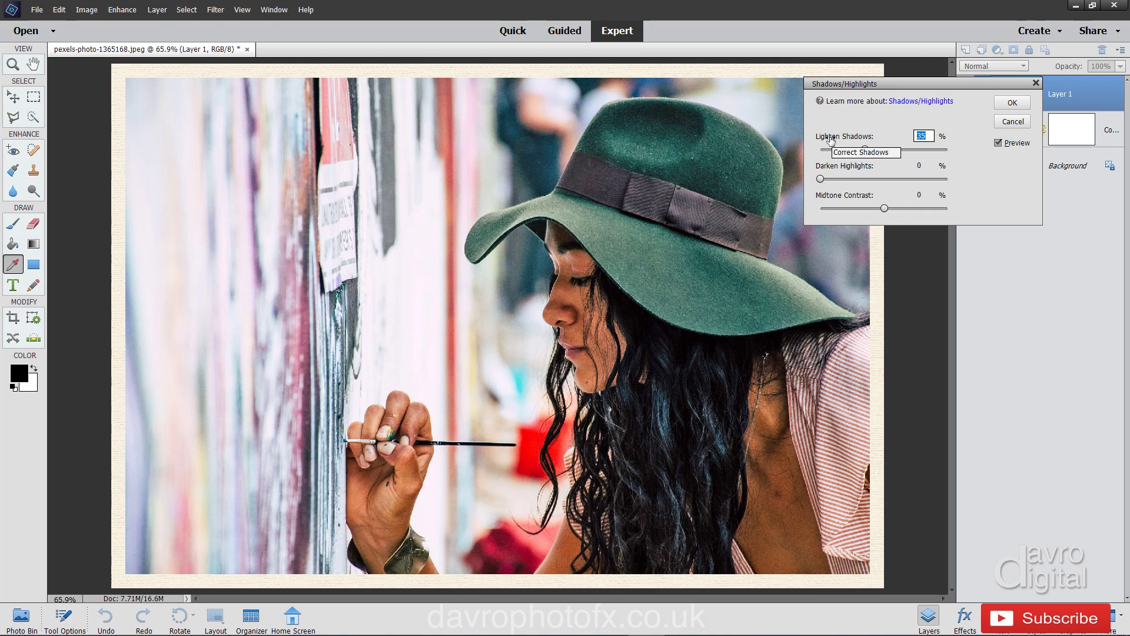
{"action": "left_click", "coordinate": [999, 143]}
{"action": "left_click", "coordinate": [1000, 143]}
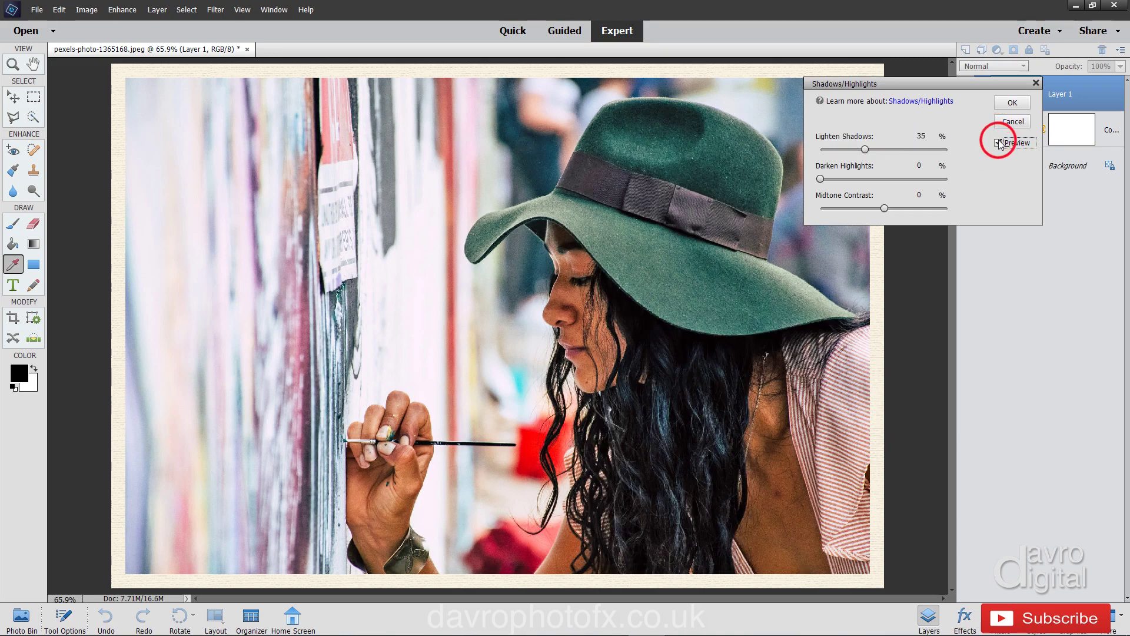
{"action": "left_click", "coordinate": [1013, 103]}
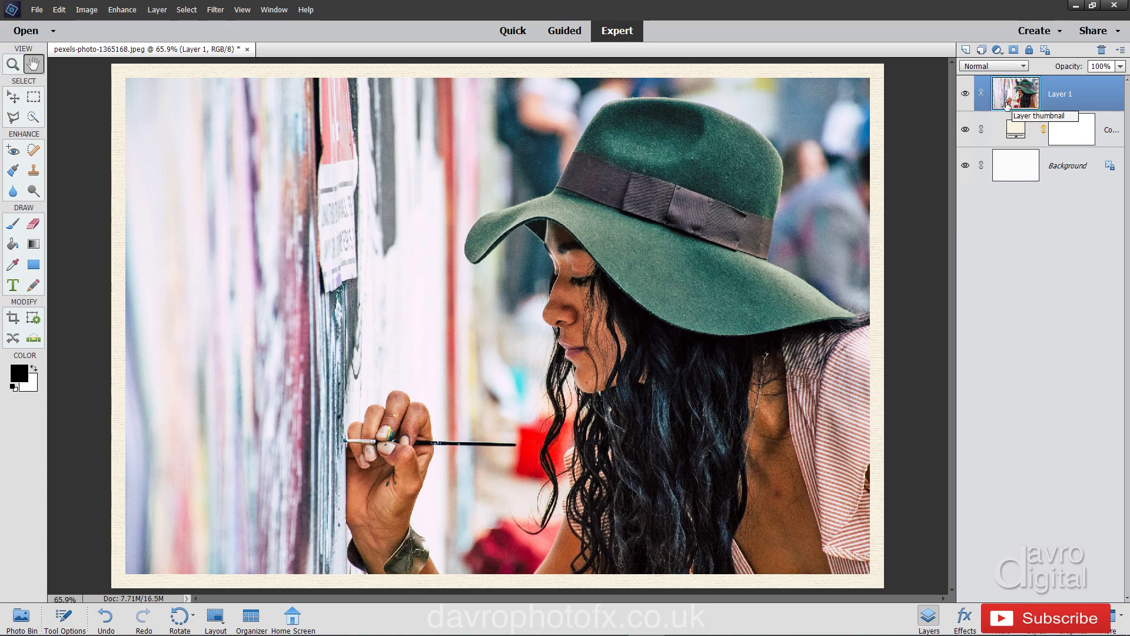
Apply Poster Edges with Edge Thickness 4, Edge Intensity 0 and Posterization 2
{"action": "left_click", "coordinate": [214, 10]}
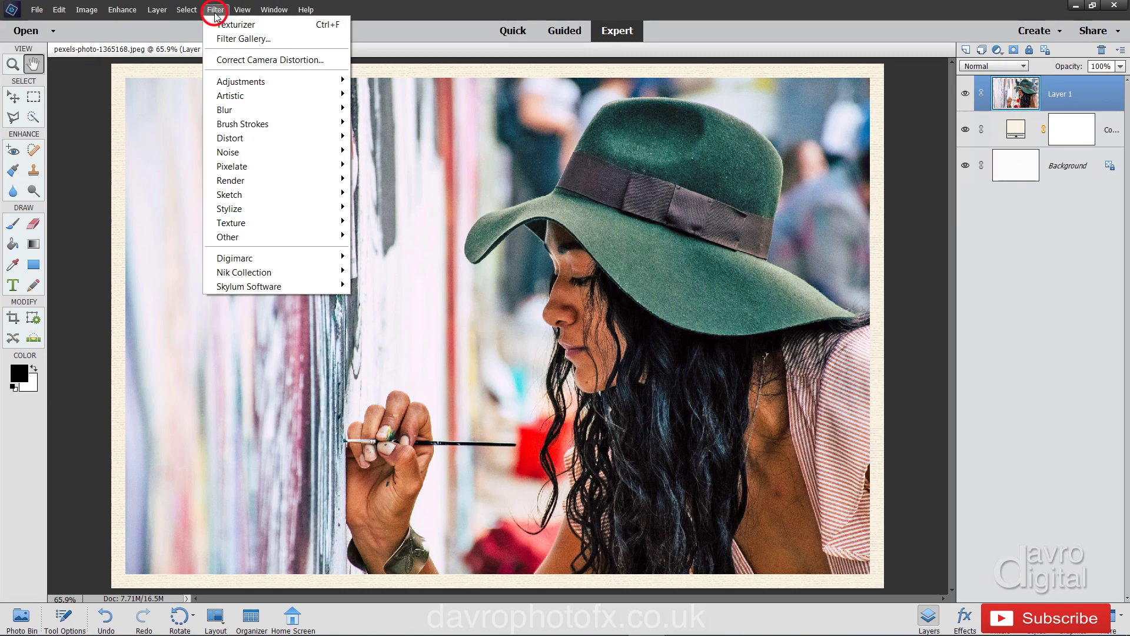
{"action": "mouse_move", "coordinate": [237, 94]}
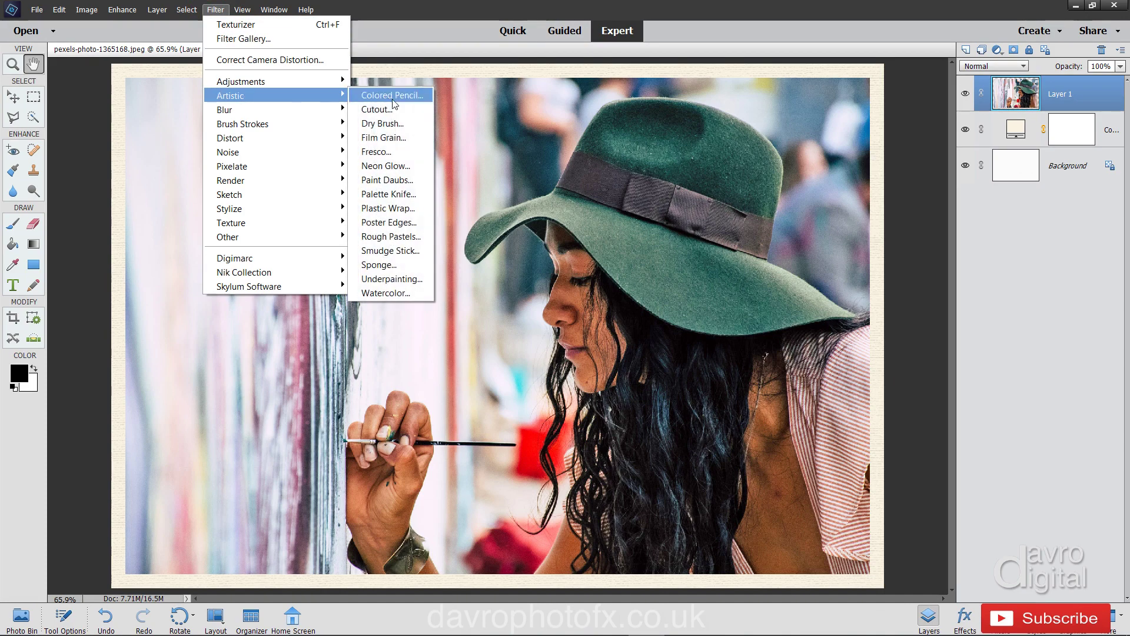
{"action": "left_click", "coordinate": [387, 220]}
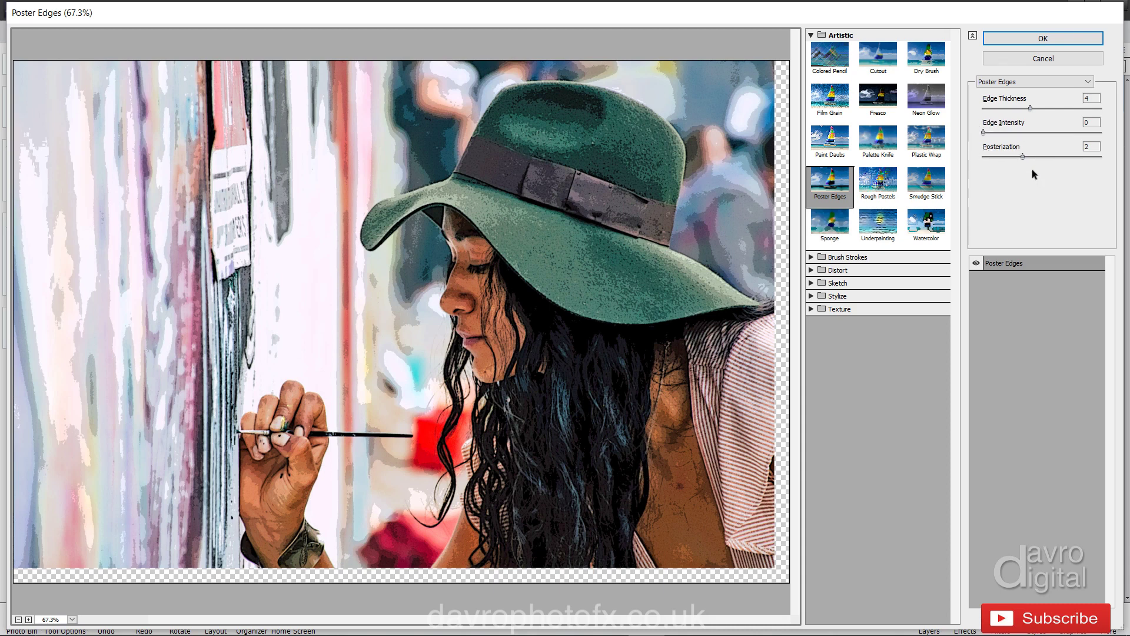
{"action": "left_click", "coordinate": [1056, 39]}
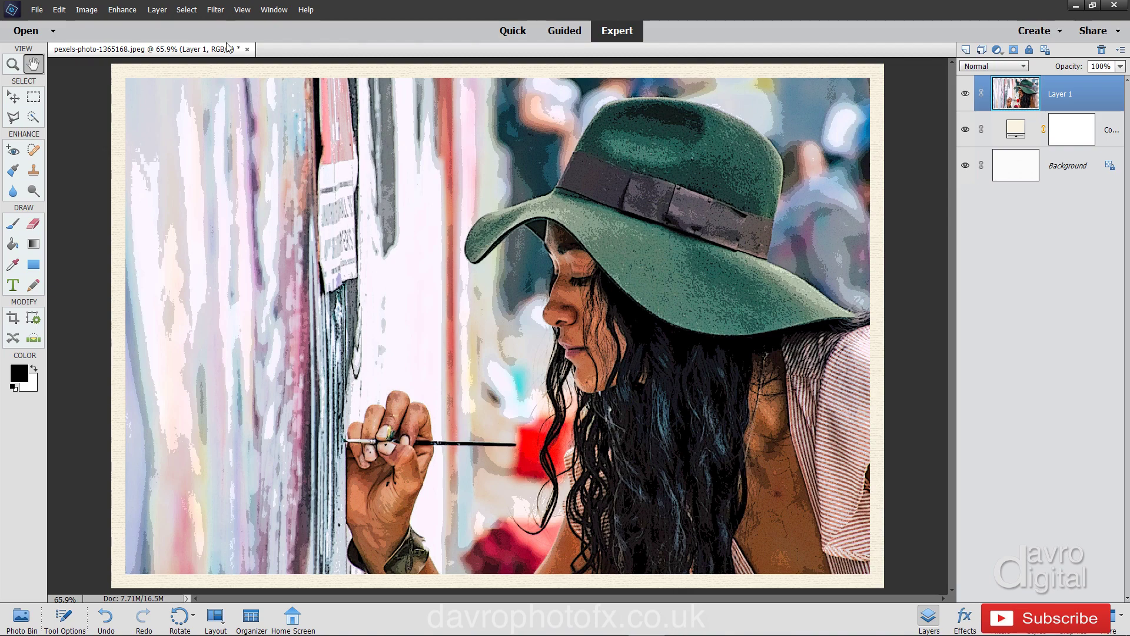
Apply a light Gaussian Blur to the photo after previewing it on the hat and face
{"action": "left_click", "coordinate": [215, 10]}
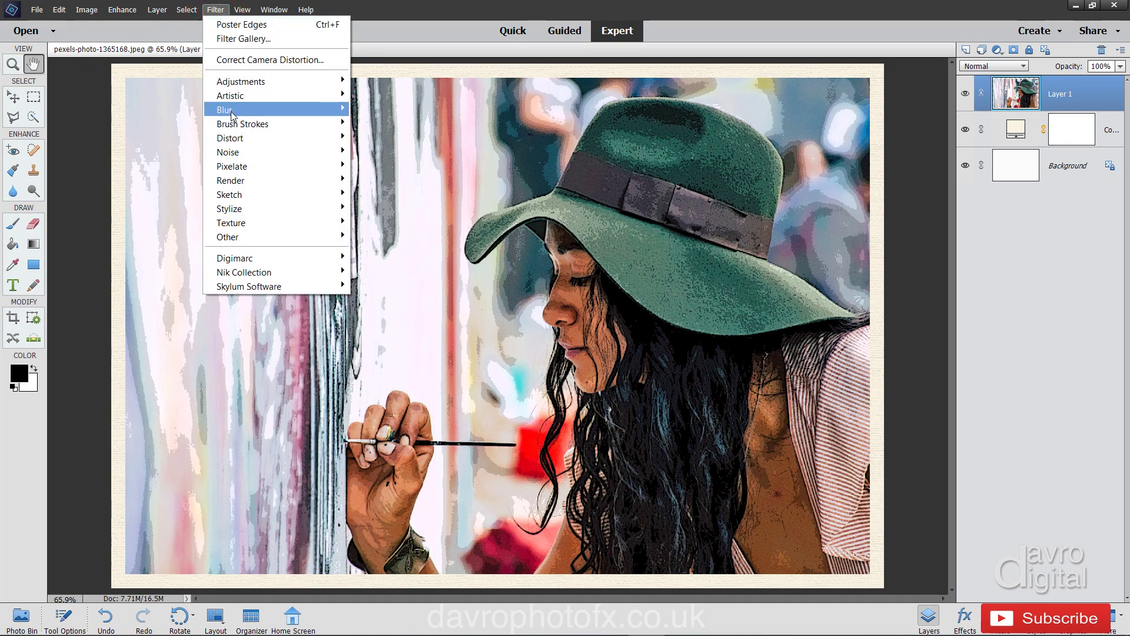
{"action": "mouse_move", "coordinate": [257, 115]}
{"action": "left_click", "coordinate": [370, 149]}
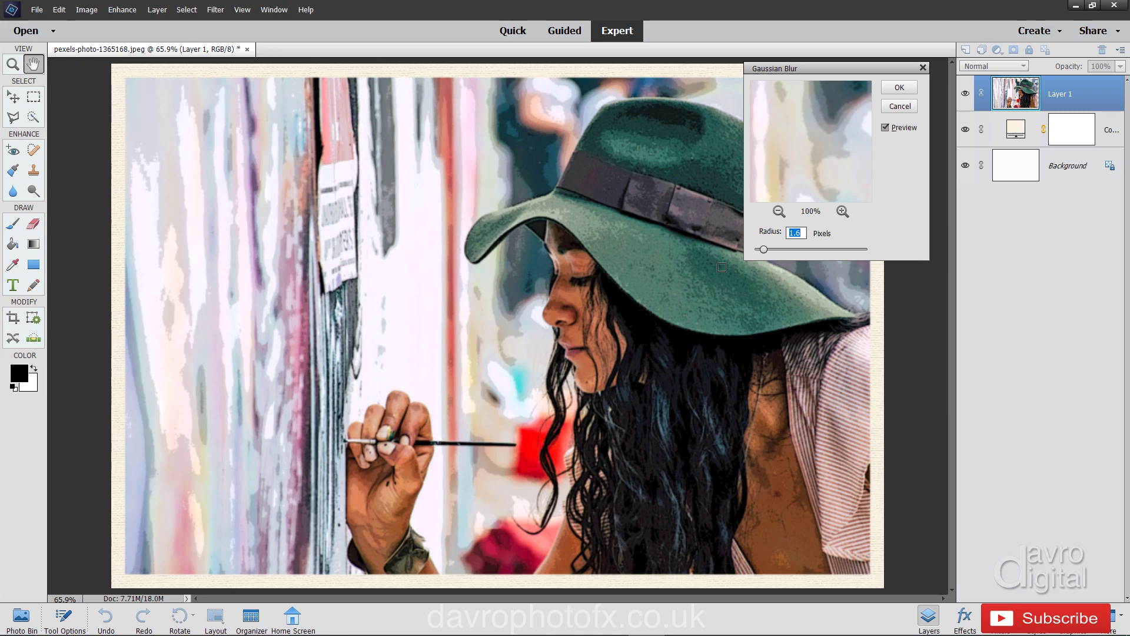
{"action": "left_click", "coordinate": [660, 258]}
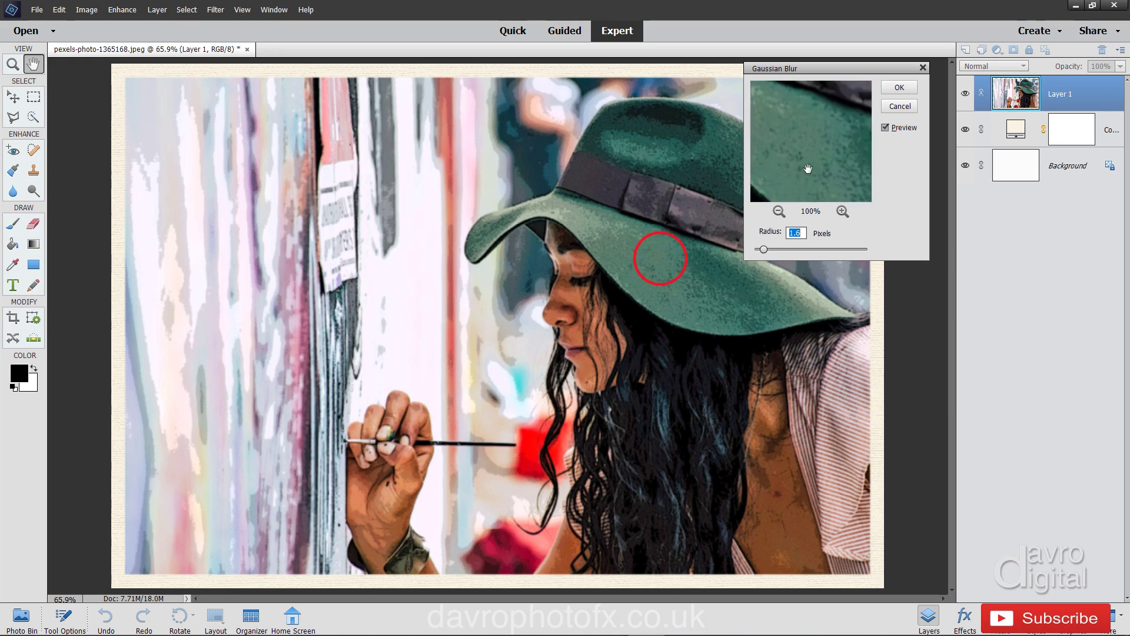
{"action": "left_click_drag", "start_coordinate": [808, 169], "coordinate": [798, 166]}
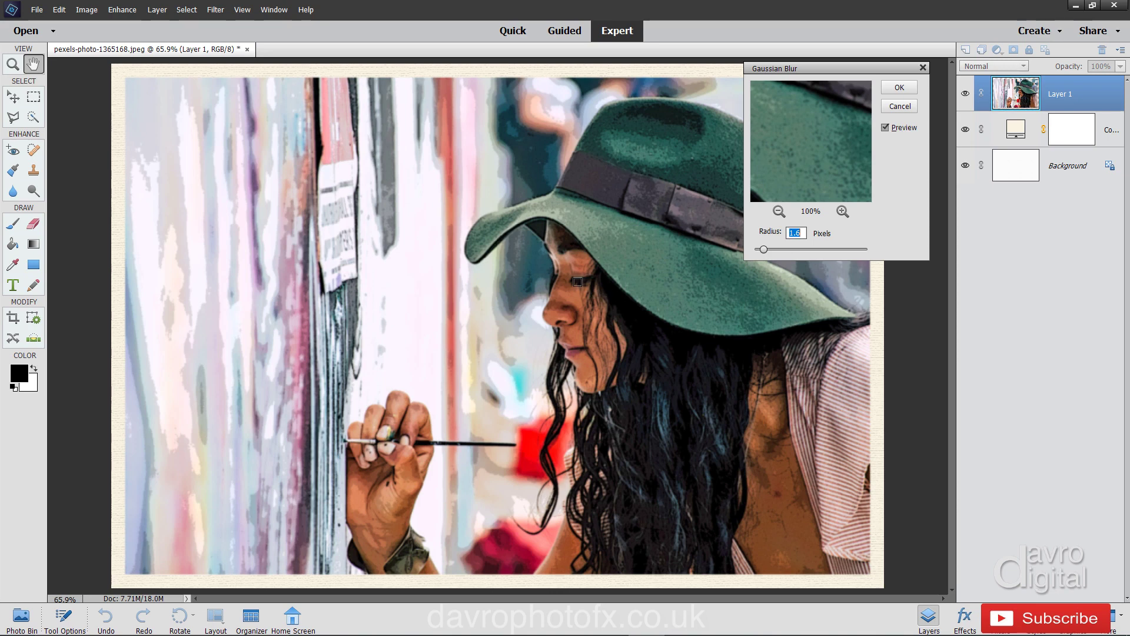
{"action": "left_click", "coordinate": [576, 295]}
{"action": "left_click_drag", "start_coordinate": [802, 164], "coordinate": [783, 108]}
{"action": "left_click", "coordinate": [899, 87]}
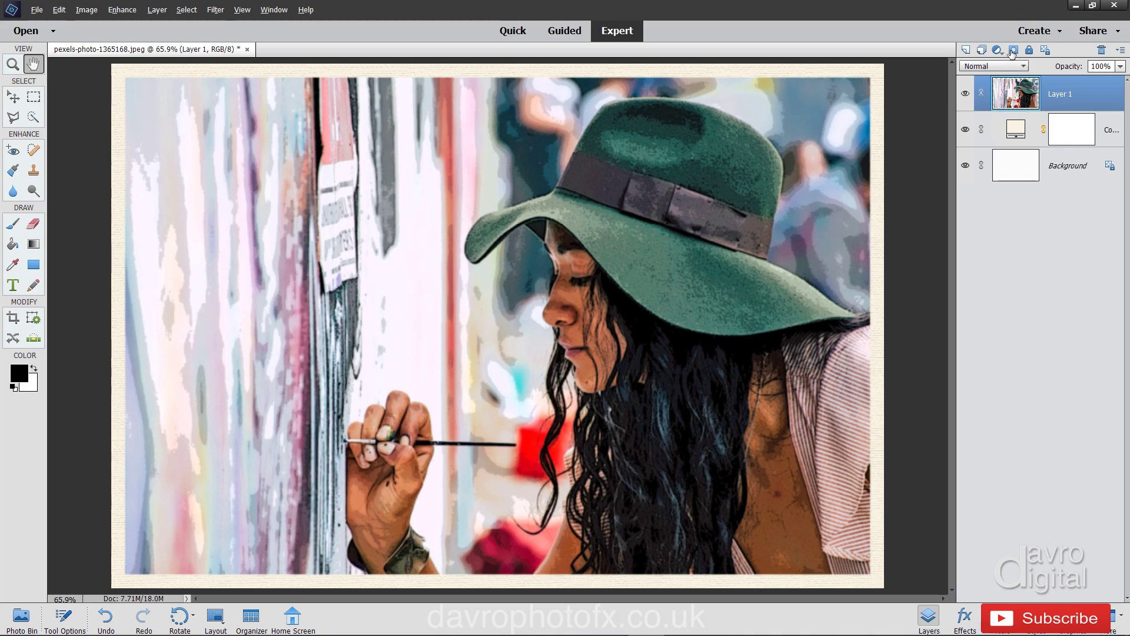
Alt-click Add Layer Mask to give Layer 1 a black hide-all mask
{"action": "left_click", "coordinate": [1012, 50], "text": "alt"}
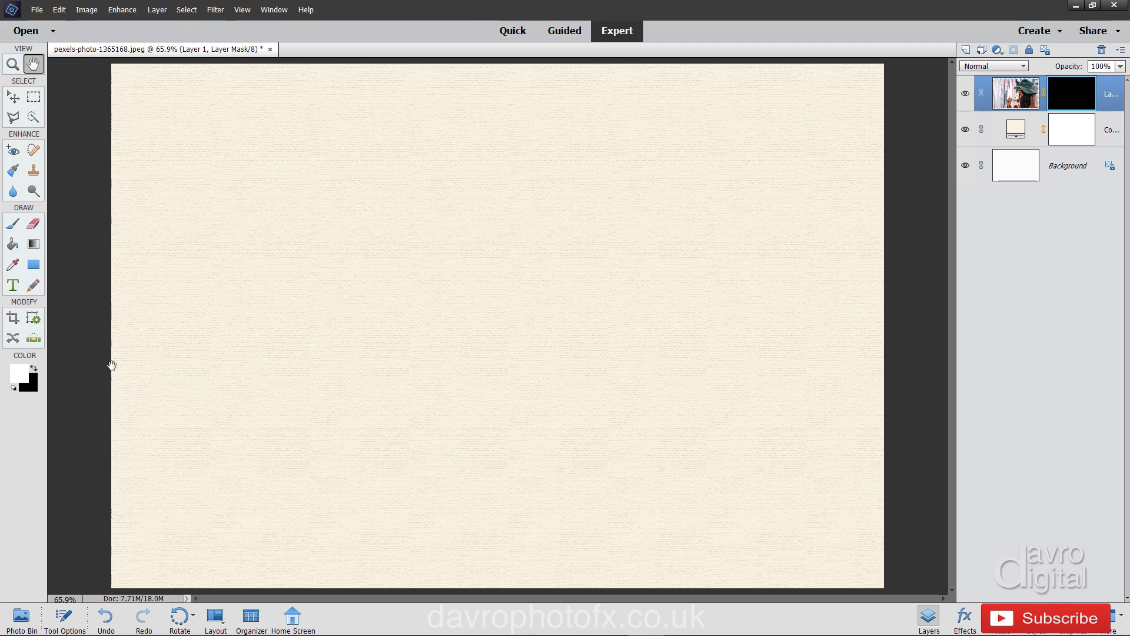
Select the Brush tool with the Large Texture Stroke preset from Wet Media Brushes
{"action": "left_click", "coordinate": [13, 223]}
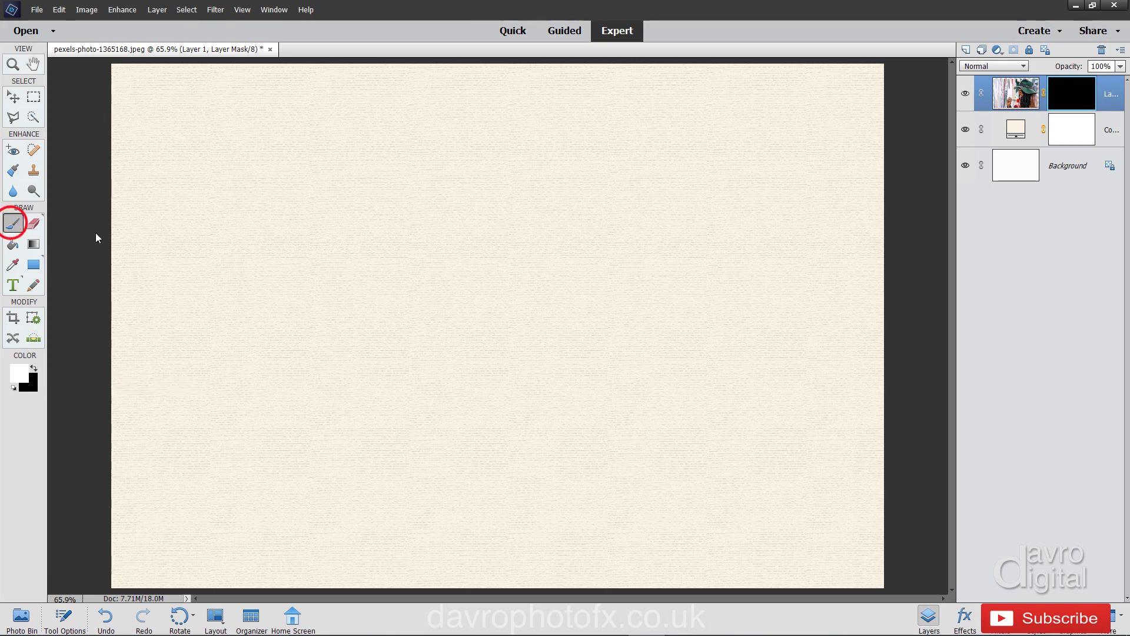
{"action": "right_click", "coordinate": [313, 227]}
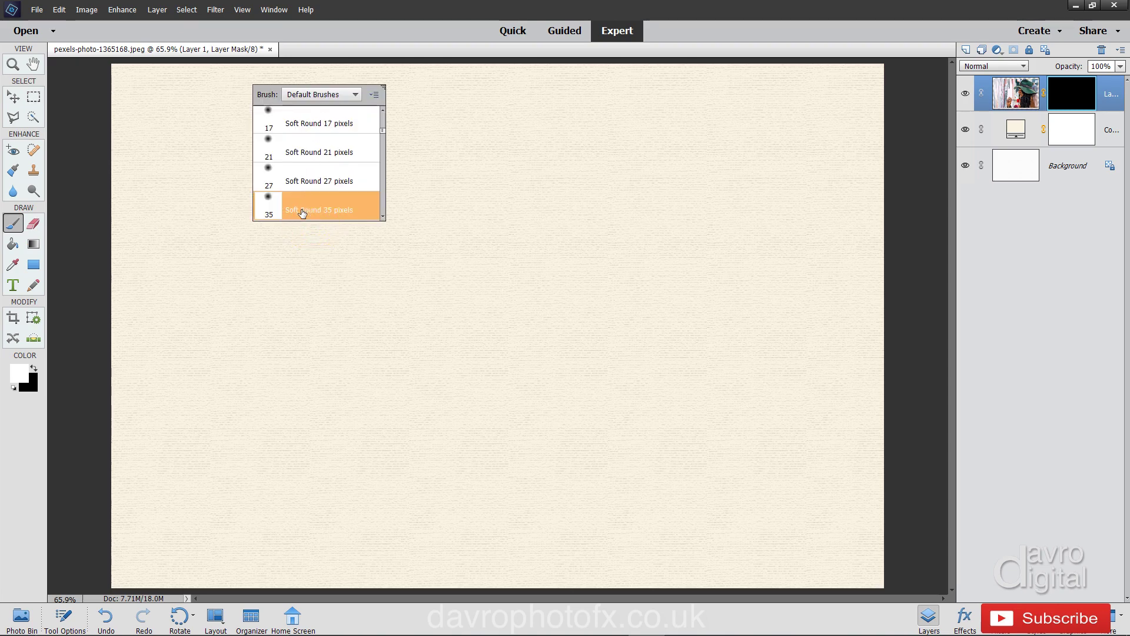
{"action": "left_click", "coordinate": [338, 95]}
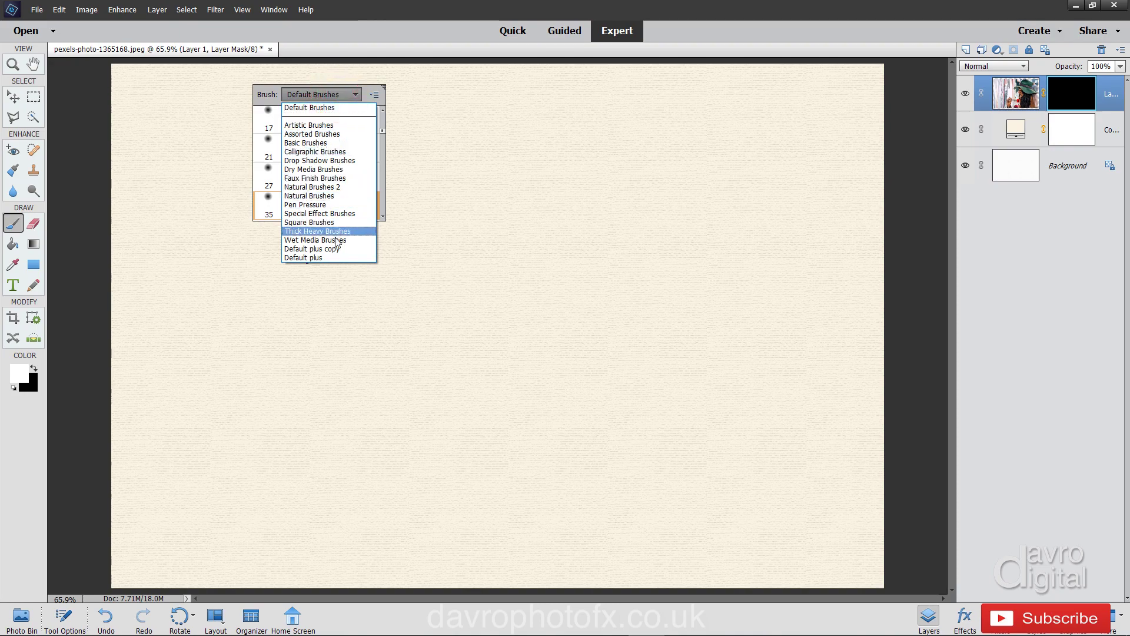
{"action": "left_click", "coordinate": [337, 242]}
{"action": "scroll", "coordinate": [325, 212], "scroll_direction": "down", "scroll_amount": 3}
{"action": "scroll", "coordinate": [326, 212], "scroll_direction": "down", "scroll_amount": 6}
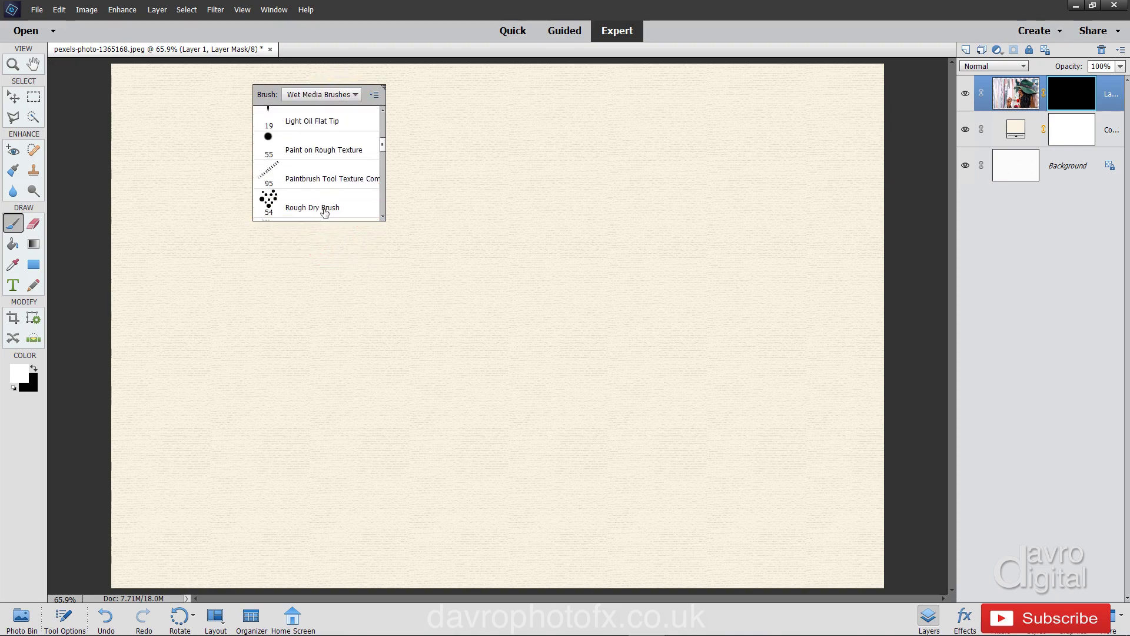
{"action": "scroll", "coordinate": [324, 213], "scroll_direction": "down", "scroll_amount": 4}
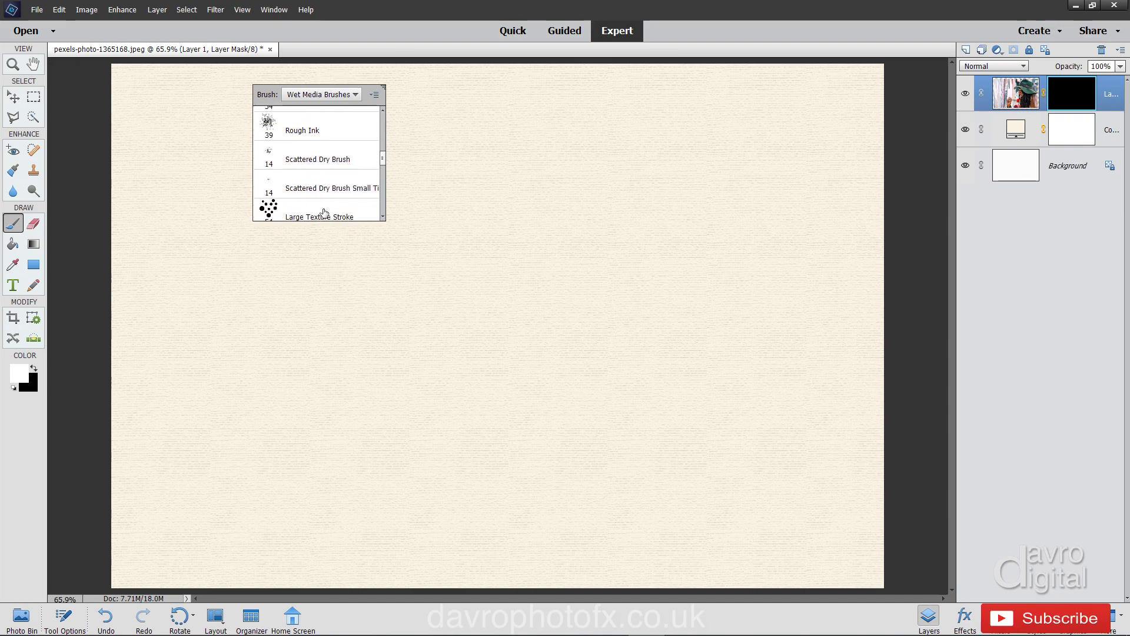
{"action": "scroll", "coordinate": [325, 212], "scroll_direction": "down", "scroll_amount": 1}
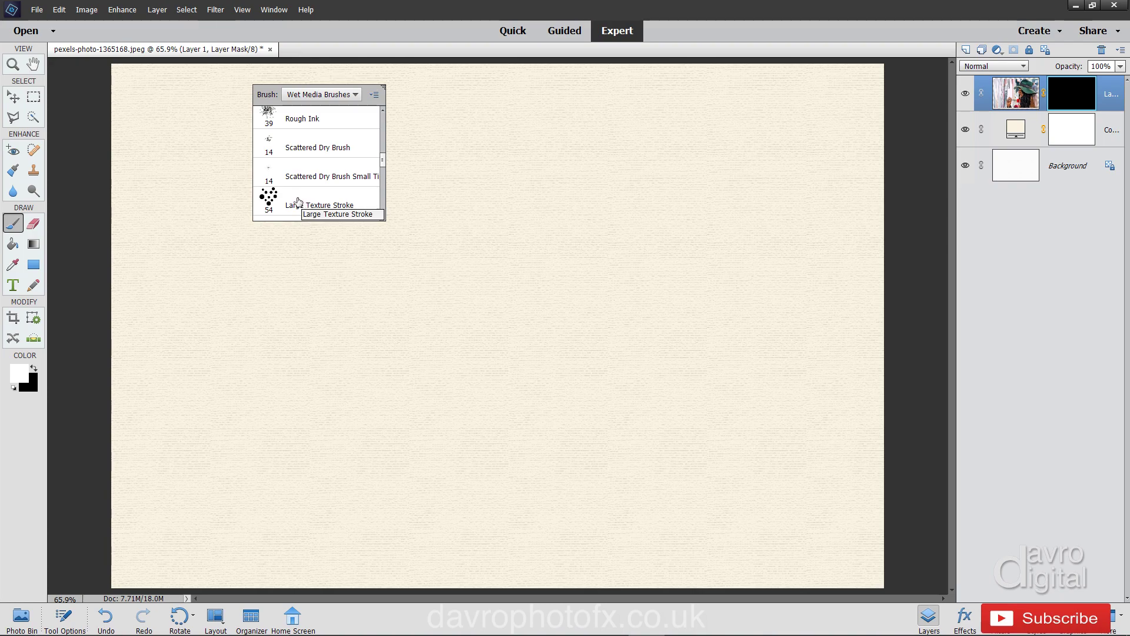
{"action": "left_click", "coordinate": [299, 202]}
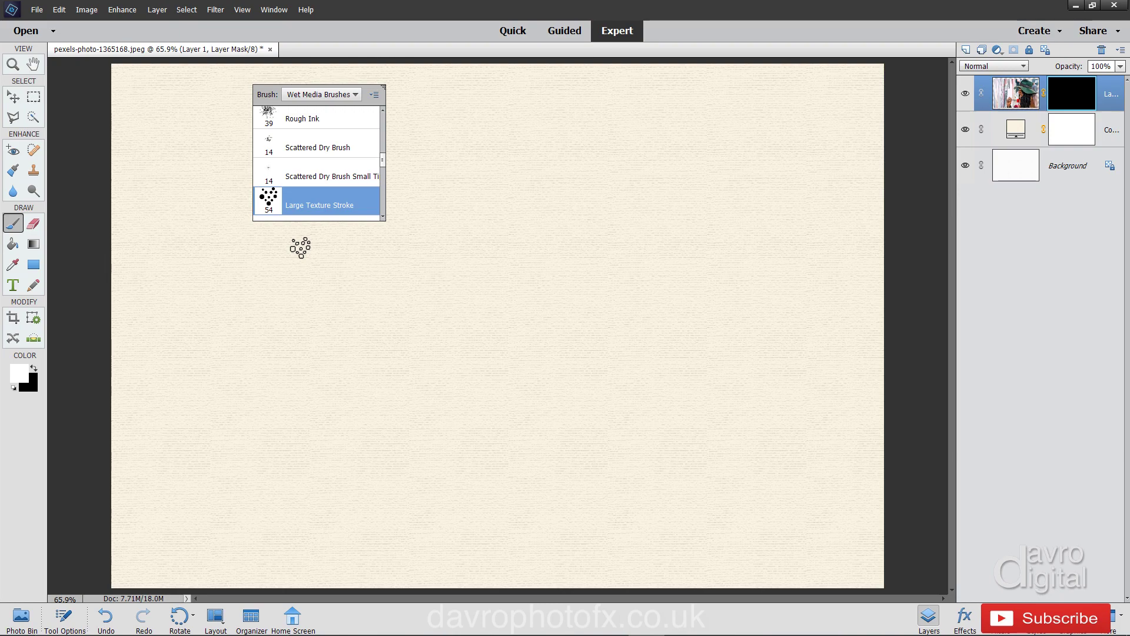
{"action": "key", "text": "Return"}
{"action": "key", "text": "Return"}
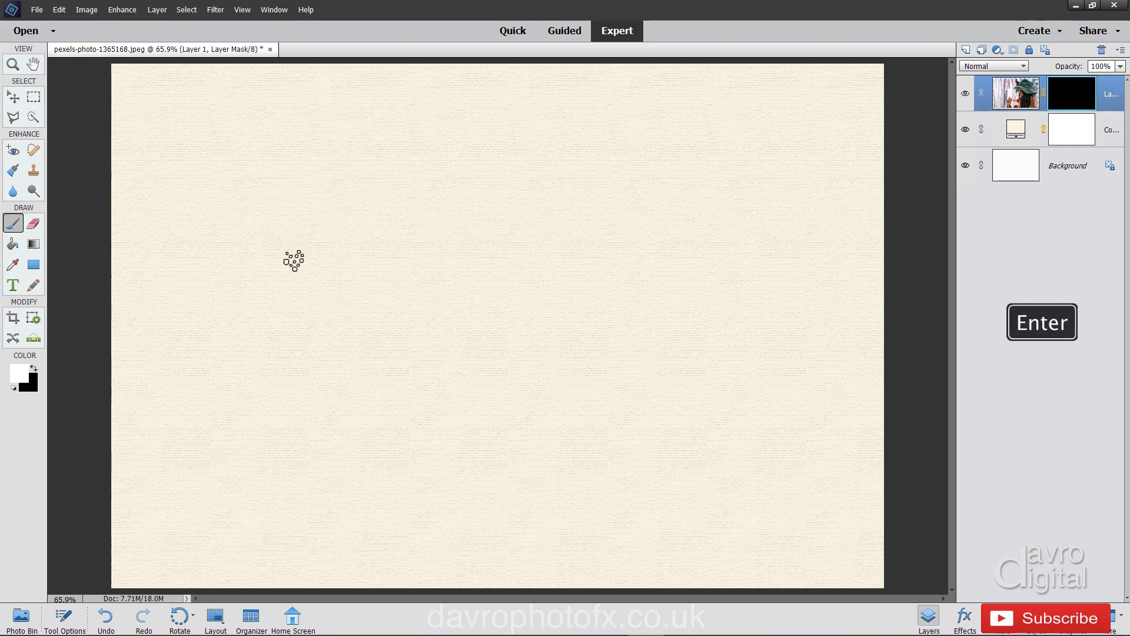
Enlarge the Large Texture Stroke brush to 175 px with the ] key
{"action": "left_click", "coordinate": [65, 619]}
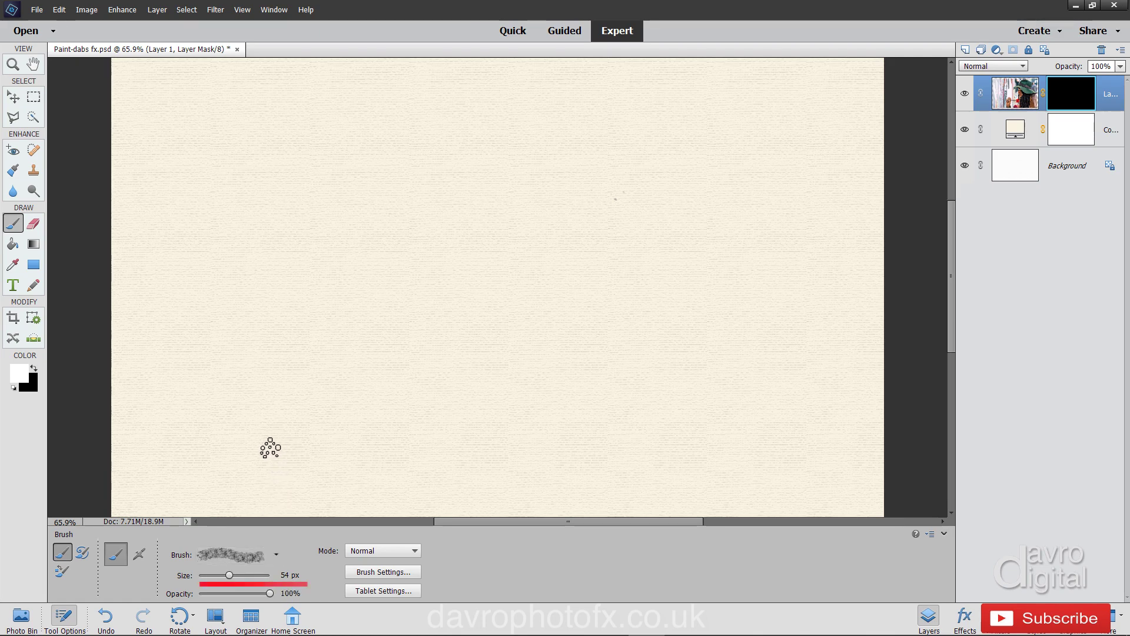
{"action": "key", "text": "bracketright"}
{"action": "key", "text": "bracketright"}
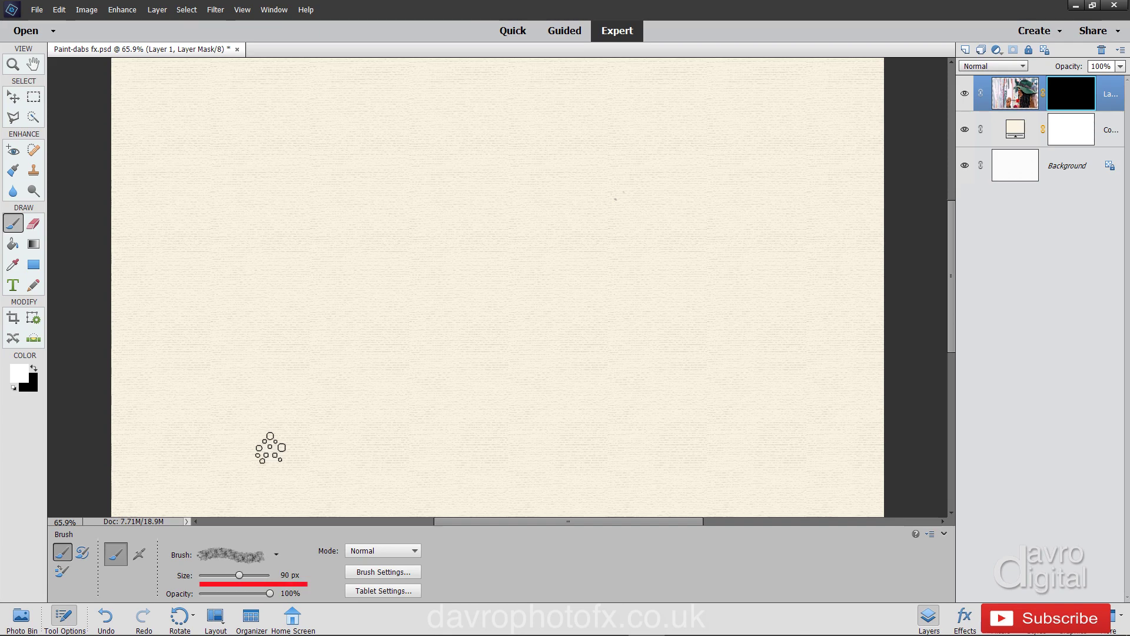
{"action": "key", "text": "bracketright"}
{"action": "key", "text": "bracketright"}
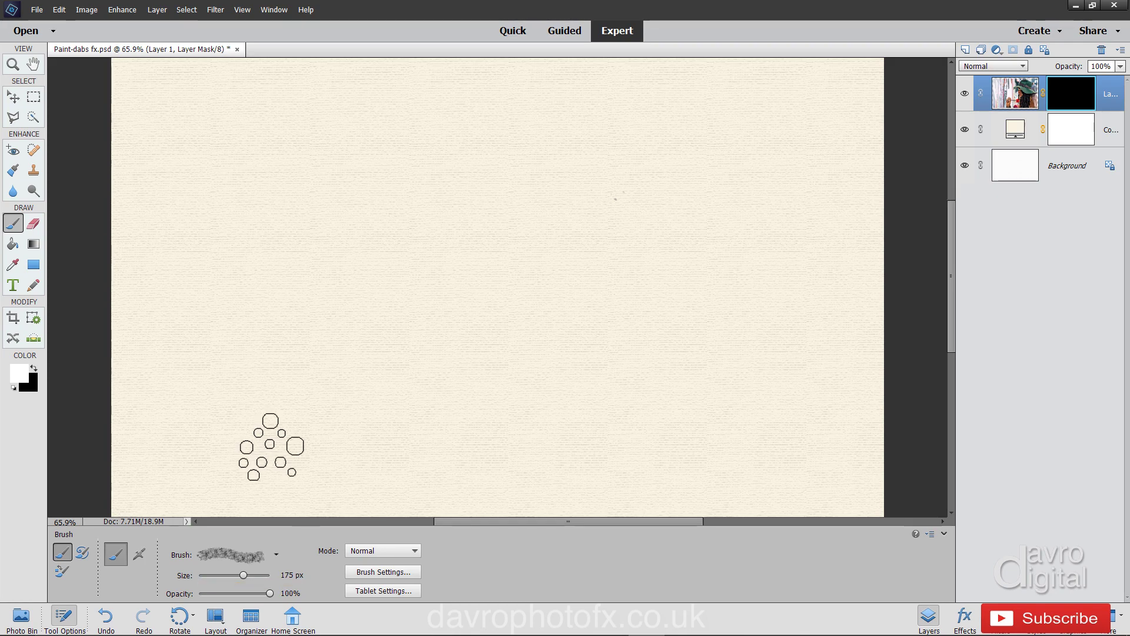
Set the brush tip to 30% scatter, 10% spacing and 50% roundness
{"action": "left_click", "coordinate": [369, 573]}
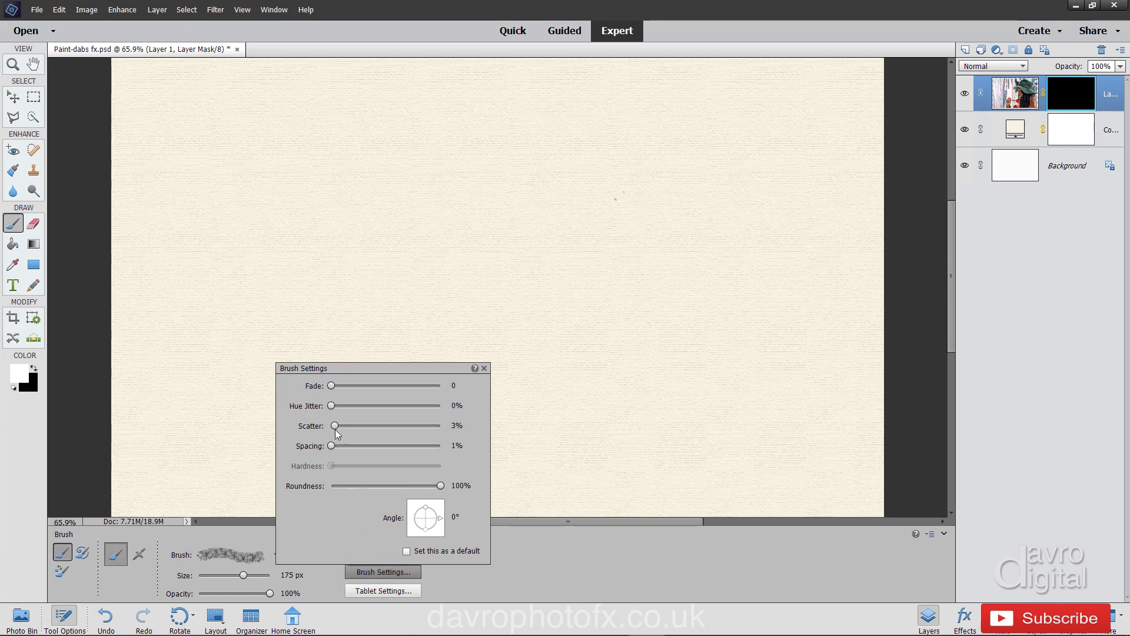
{"action": "left_click_drag", "start_coordinate": [336, 425], "coordinate": [363, 429]}
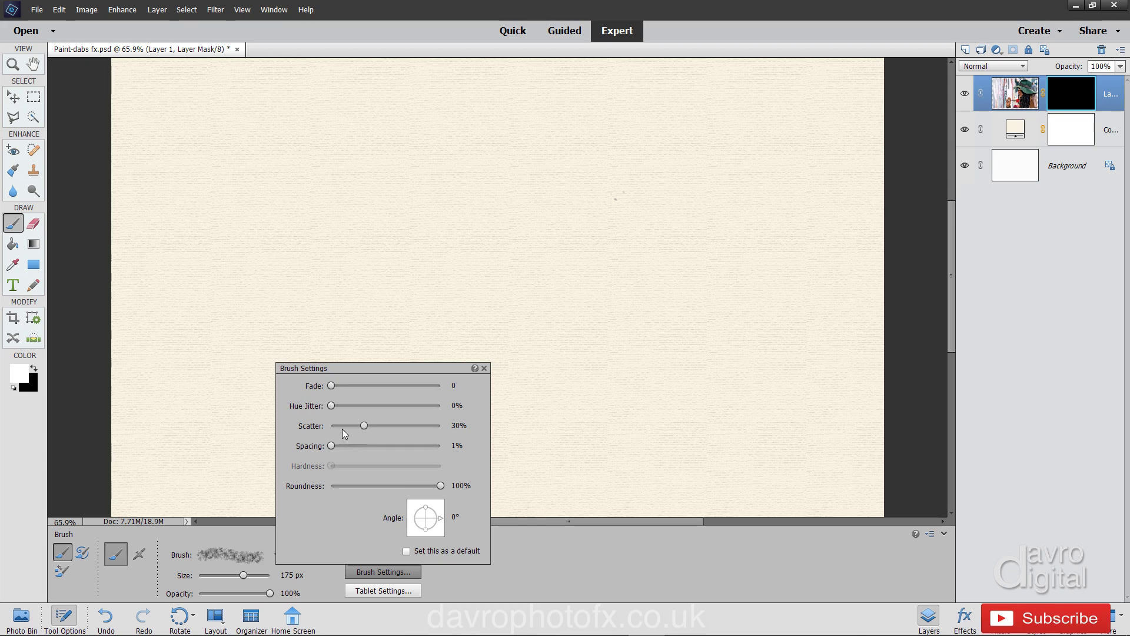
{"action": "left_click", "coordinate": [328, 448]}
{"action": "left_click_drag", "start_coordinate": [332, 446], "coordinate": [340, 447]}
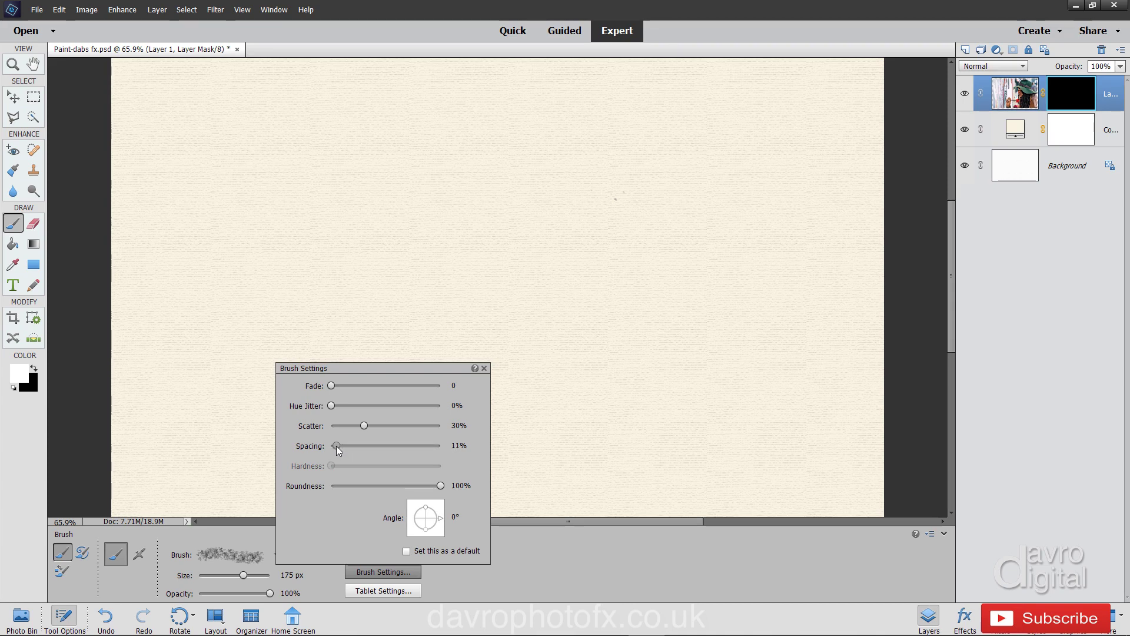
{"action": "left_click_drag", "start_coordinate": [336, 447], "coordinate": [337, 447]}
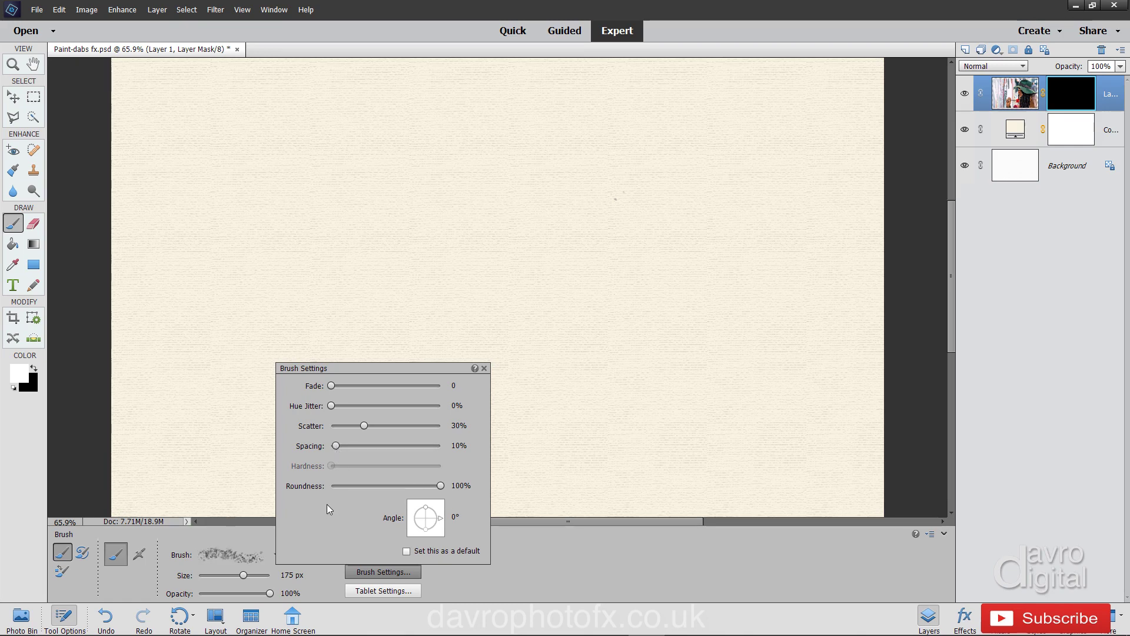
{"action": "left_click_drag", "start_coordinate": [440, 486], "coordinate": [391, 484]}
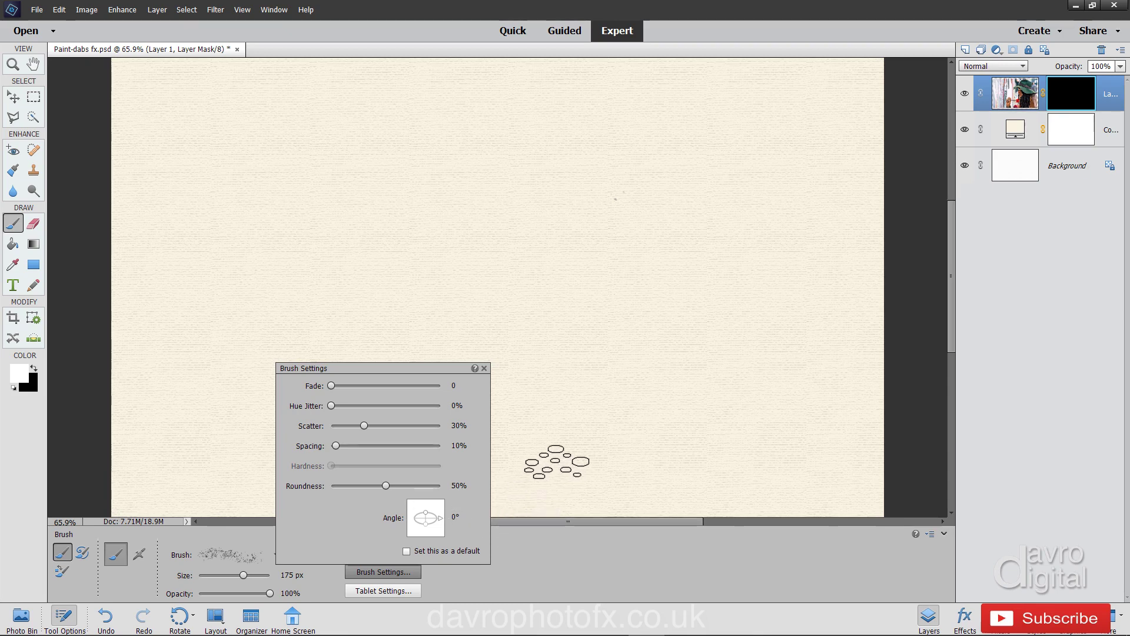
Paint white dabs on Layer 1's mask over the canvas centre and lower edge to reveal the portrait
{"action": "key", "text": "Return"}
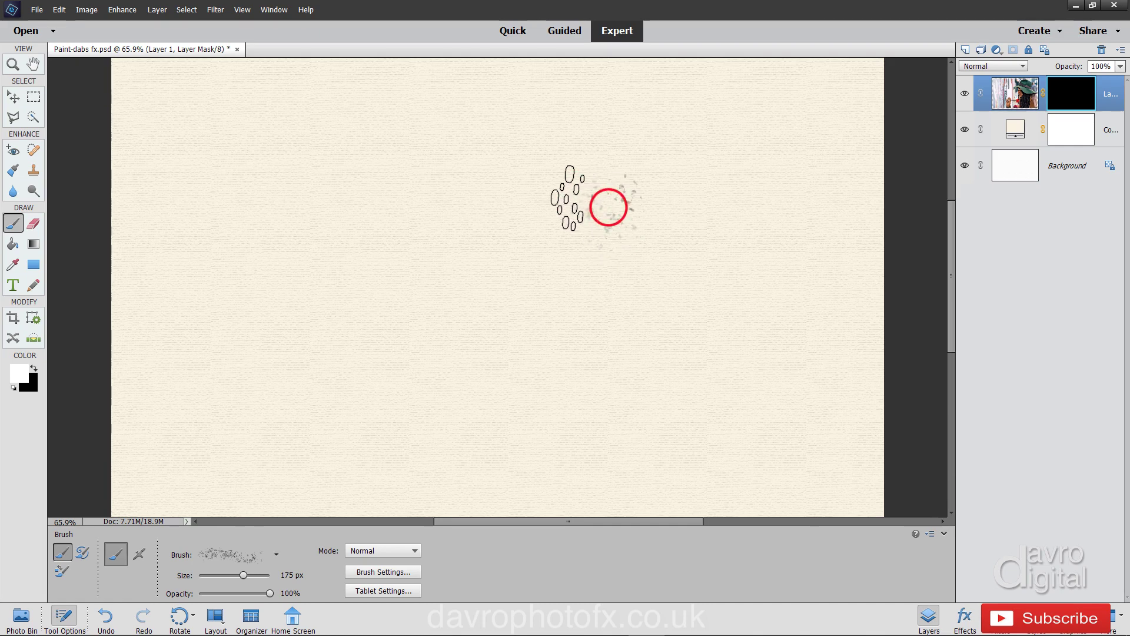
{"action": "mouse_move", "coordinate": [568, 198]}
{"action": "left_mouse_down"}
{"action": "mouse_move", "coordinate": [567, 230]}
{"action": "mouse_move", "coordinate": [549, 222]}
{"action": "mouse_move", "coordinate": [580, 241]}
{"action": "mouse_move", "coordinate": [559, 246]}
{"action": "mouse_move", "coordinate": [554, 269]}
{"action": "mouse_move", "coordinate": [588, 320]}
{"action": "mouse_move", "coordinate": [609, 308]}
{"action": "mouse_move", "coordinate": [630, 346]}
{"action": "mouse_move", "coordinate": [663, 349]}
{"action": "mouse_move", "coordinate": [640, 372]}
{"action": "mouse_move", "coordinate": [697, 315]}
{"action": "mouse_move", "coordinate": [654, 338]}
{"action": "mouse_move", "coordinate": [702, 357]}
{"action": "mouse_move", "coordinate": [641, 293]}
{"action": "mouse_move", "coordinate": [637, 250]}
{"action": "mouse_move", "coordinate": [653, 245]}
{"action": "mouse_move", "coordinate": [612, 206]}
{"action": "mouse_move", "coordinate": [567, 215]}
{"action": "mouse_move", "coordinate": [542, 202]}
{"action": "mouse_move", "coordinate": [531, 222]}
{"action": "mouse_move", "coordinate": [496, 224]}
{"action": "mouse_move", "coordinate": [545, 273]}
{"action": "mouse_move", "coordinate": [501, 309]}
{"action": "mouse_move", "coordinate": [564, 327]}
{"action": "left_mouse_up"}
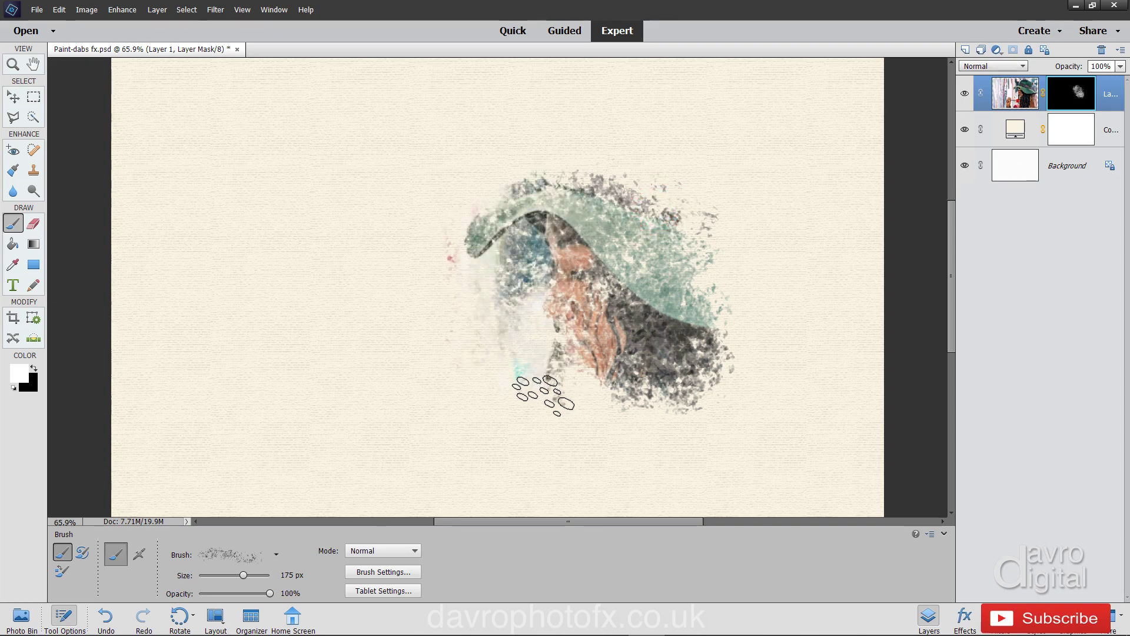
{"action": "mouse_move", "coordinate": [580, 385]}
{"action": "left_mouse_down"}
{"action": "mouse_move", "coordinate": [624, 428]}
{"action": "mouse_move", "coordinate": [687, 412]}
{"action": "mouse_move", "coordinate": [735, 434]}
{"action": "mouse_move", "coordinate": [745, 421]}
{"action": "mouse_move", "coordinate": [740, 430]}
{"action": "mouse_move", "coordinate": [709, 387]}
{"action": "mouse_move", "coordinate": [709, 323]}
{"action": "mouse_move", "coordinate": [756, 296]}
{"action": "mouse_move", "coordinate": [717, 270]}
{"action": "mouse_move", "coordinate": [740, 268]}
{"action": "mouse_move", "coordinate": [690, 250]}
{"action": "mouse_move", "coordinate": [716, 227]}
{"action": "mouse_move", "coordinate": [704, 210]}
{"action": "mouse_move", "coordinate": [579, 155]}
{"action": "mouse_move", "coordinate": [516, 171]}
{"action": "mouse_move", "coordinate": [504, 190]}
{"action": "mouse_move", "coordinate": [532, 199]}
{"action": "mouse_move", "coordinate": [508, 220]}
{"action": "left_mouse_up"}
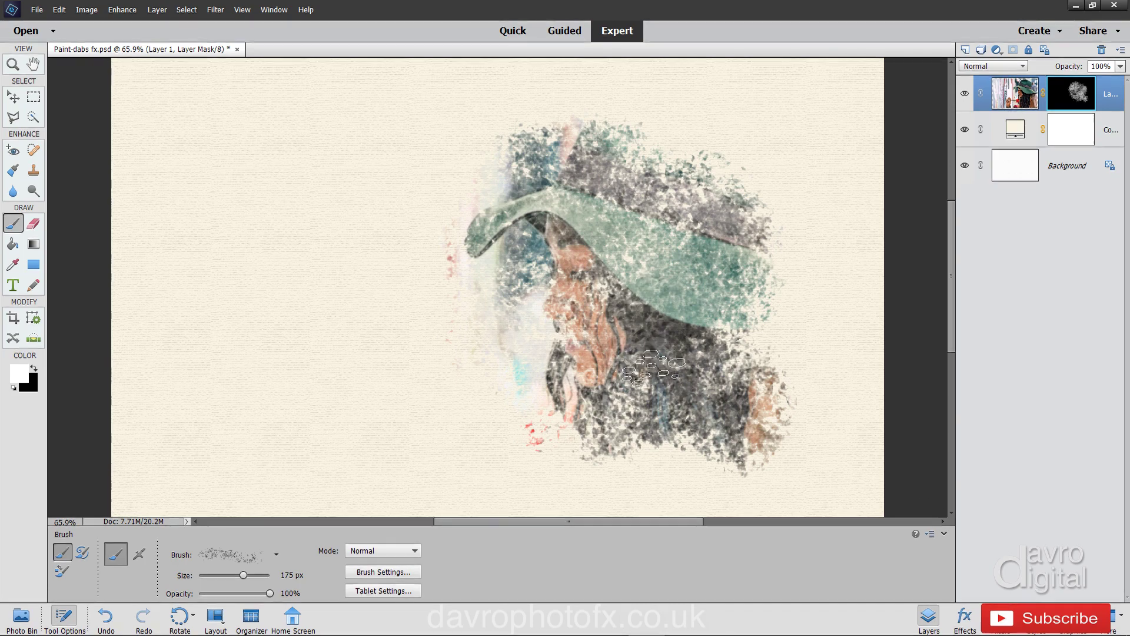
{"action": "left_click", "coordinate": [944, 534]}
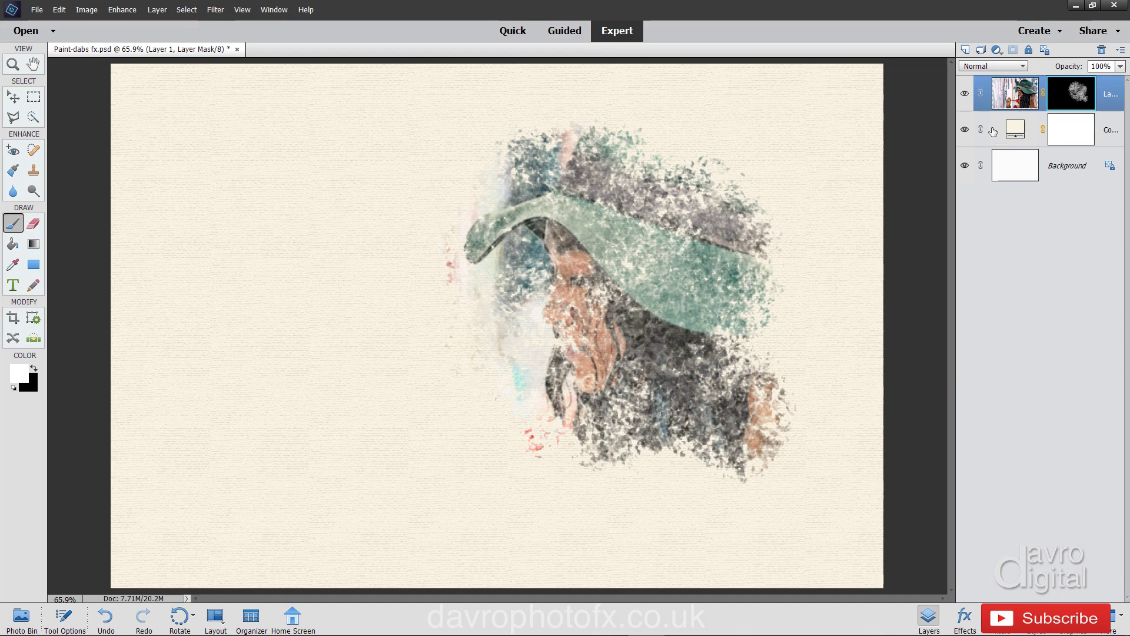
Set Layer 1's blend mode to Hard Light
{"action": "left_click", "coordinate": [1001, 65]}
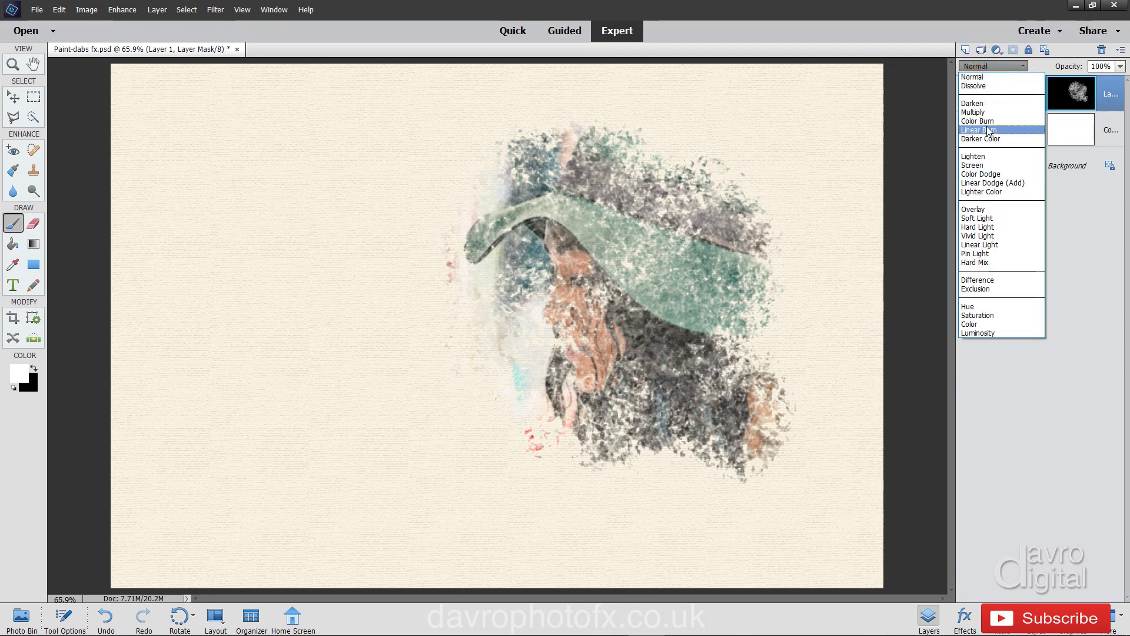
{"action": "left_click", "coordinate": [987, 227]}
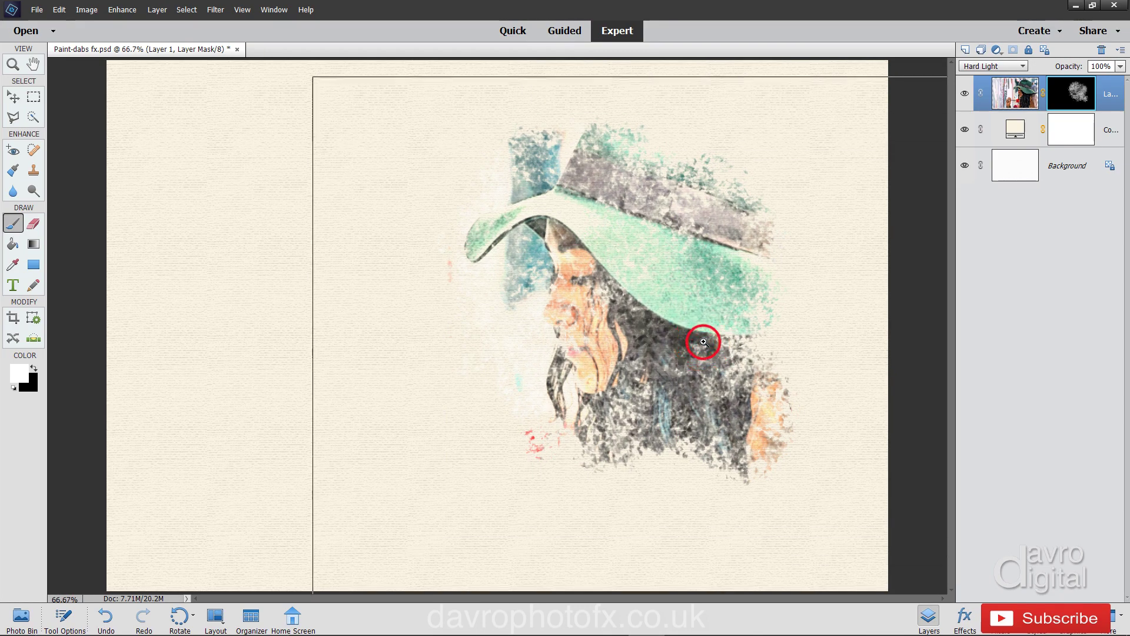
Zoom to 200% on the hair and paint white mask dabs across it
{"action": "scroll", "coordinate": [704, 342], "scroll_direction": "up", "scroll_amount": 1}
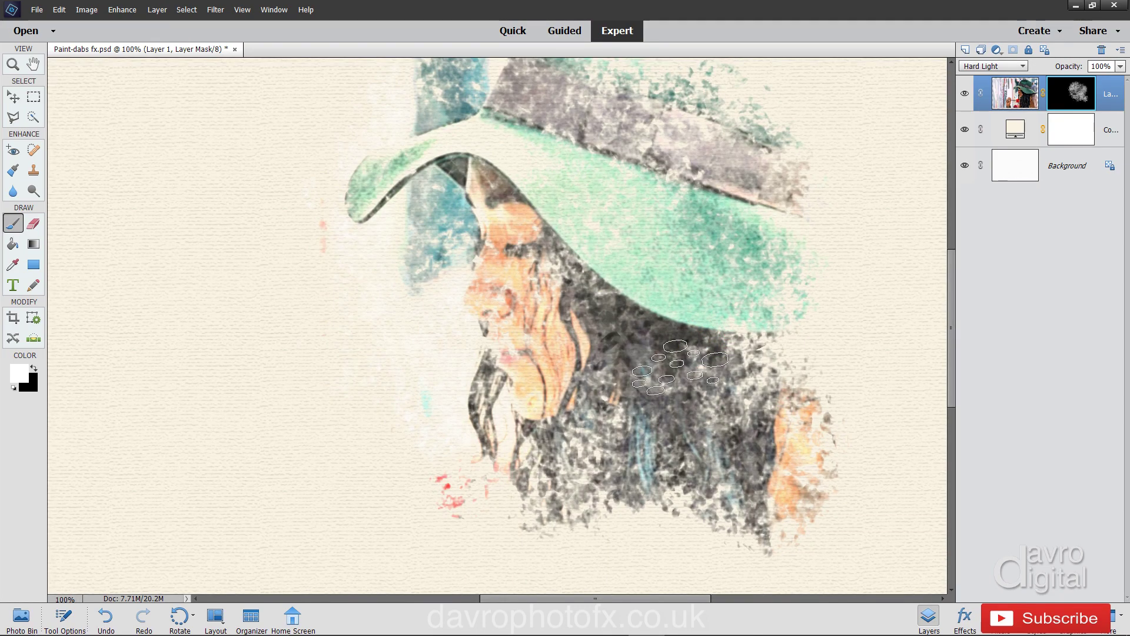
{"action": "left_click", "coordinate": [679, 365]}
{"action": "mouse_move", "coordinate": [679, 383]}
{"action": "left_mouse_down"}
{"action": "mouse_move", "coordinate": [661, 266]}
{"action": "mouse_move", "coordinate": [668, 273]}
{"action": "left_mouse_up"}
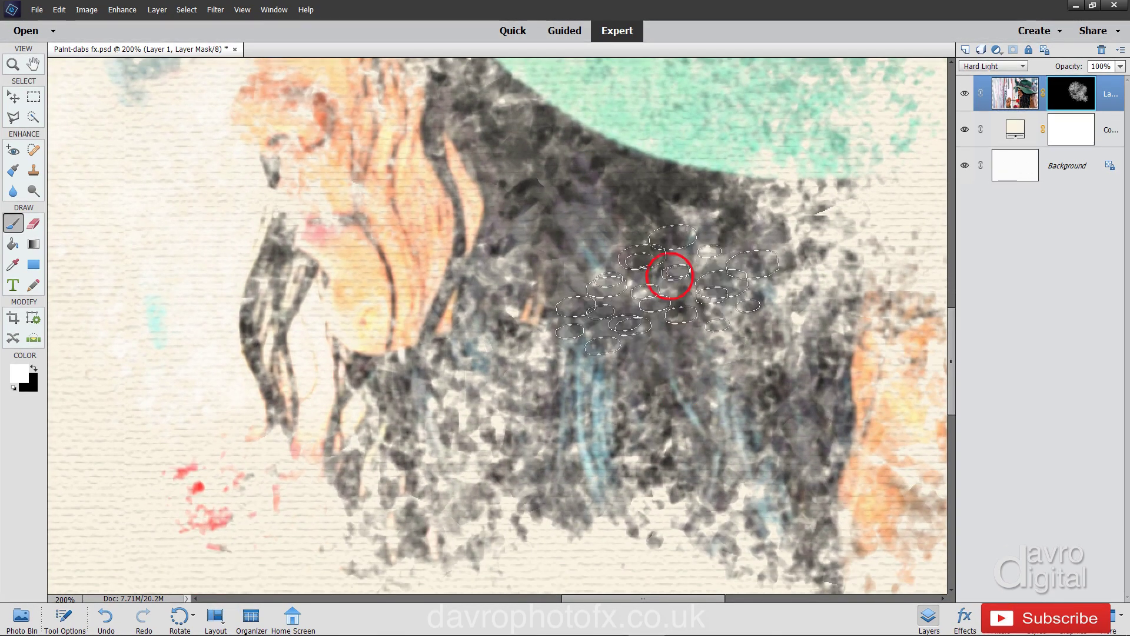
{"action": "mouse_move", "coordinate": [648, 335]}
{"action": "left_mouse_down"}
{"action": "mouse_move", "coordinate": [624, 321]}
{"action": "mouse_move", "coordinate": [534, 416]}
{"action": "mouse_move", "coordinate": [647, 442]}
{"action": "mouse_move", "coordinate": [647, 290]}
{"action": "mouse_move", "coordinate": [657, 327]}
{"action": "mouse_move", "coordinate": [626, 383]}
{"action": "mouse_move", "coordinate": [630, 425]}
{"action": "mouse_move", "coordinate": [643, 418]}
{"action": "mouse_move", "coordinate": [601, 453]}
{"action": "mouse_move", "coordinate": [563, 421]}
{"action": "mouse_move", "coordinate": [505, 414]}
{"action": "mouse_move", "coordinate": [497, 398]}
{"action": "mouse_move", "coordinate": [438, 384]}
{"action": "mouse_move", "coordinate": [368, 396]}
{"action": "mouse_move", "coordinate": [373, 408]}
{"action": "mouse_move", "coordinate": [425, 407]}
{"action": "left_mouse_up"}
{"action": "mouse_move", "coordinate": [389, 370]}
{"action": "left_mouse_down"}
{"action": "mouse_move", "coordinate": [375, 337]}
{"action": "mouse_move", "coordinate": [387, 323]}
{"action": "mouse_move", "coordinate": [446, 368]}
{"action": "mouse_move", "coordinate": [574, 408]}
{"action": "mouse_move", "coordinate": [650, 409]}
{"action": "mouse_move", "coordinate": [651, 454]}
{"action": "mouse_move", "coordinate": [705, 430]}
{"action": "mouse_move", "coordinate": [673, 336]}
{"action": "left_mouse_up"}
{"action": "mouse_move", "coordinate": [651, 207]}
{"action": "left_mouse_down"}
{"action": "mouse_move", "coordinate": [614, 225]}
{"action": "mouse_move", "coordinate": [589, 262]}
{"action": "mouse_move", "coordinate": [587, 309]}
{"action": "mouse_move", "coordinate": [475, 419]}
{"action": "mouse_move", "coordinate": [365, 418]}
{"action": "mouse_move", "coordinate": [587, 305]}
{"action": "mouse_move", "coordinate": [524, 173]}
{"action": "mouse_move", "coordinate": [470, 172]}
{"action": "mouse_move", "coordinate": [421, 212]}
{"action": "mouse_move", "coordinate": [432, 132]}
{"action": "mouse_move", "coordinate": [474, 201]}
{"action": "mouse_move", "coordinate": [448, 227]}
{"action": "left_mouse_up"}
{"action": "left_click_drag", "start_coordinate": [504, 202], "coordinate": [517, 454]}
{"action": "mouse_move", "coordinate": [568, 412]}
{"action": "left_mouse_down"}
{"action": "mouse_move", "coordinate": [484, 354]}
{"action": "mouse_move", "coordinate": [490, 325]}
{"action": "mouse_move", "coordinate": [540, 252]}
{"action": "mouse_move", "coordinate": [581, 220]}
{"action": "mouse_move", "coordinate": [653, 195]}
{"action": "mouse_move", "coordinate": [654, 215]}
{"action": "mouse_move", "coordinate": [624, 229]}
{"action": "mouse_move", "coordinate": [498, 187]}
{"action": "mouse_move", "coordinate": [488, 234]}
{"action": "mouse_move", "coordinate": [507, 295]}
{"action": "mouse_move", "coordinate": [458, 373]}
{"action": "mouse_move", "coordinate": [423, 412]}
{"action": "mouse_move", "coordinate": [293, 408]}
{"action": "mouse_move", "coordinate": [230, 427]}
{"action": "mouse_move", "coordinate": [191, 475]}
{"action": "mouse_move", "coordinate": [181, 458]}
{"action": "mouse_move", "coordinate": [240, 505]}
{"action": "left_mouse_up"}
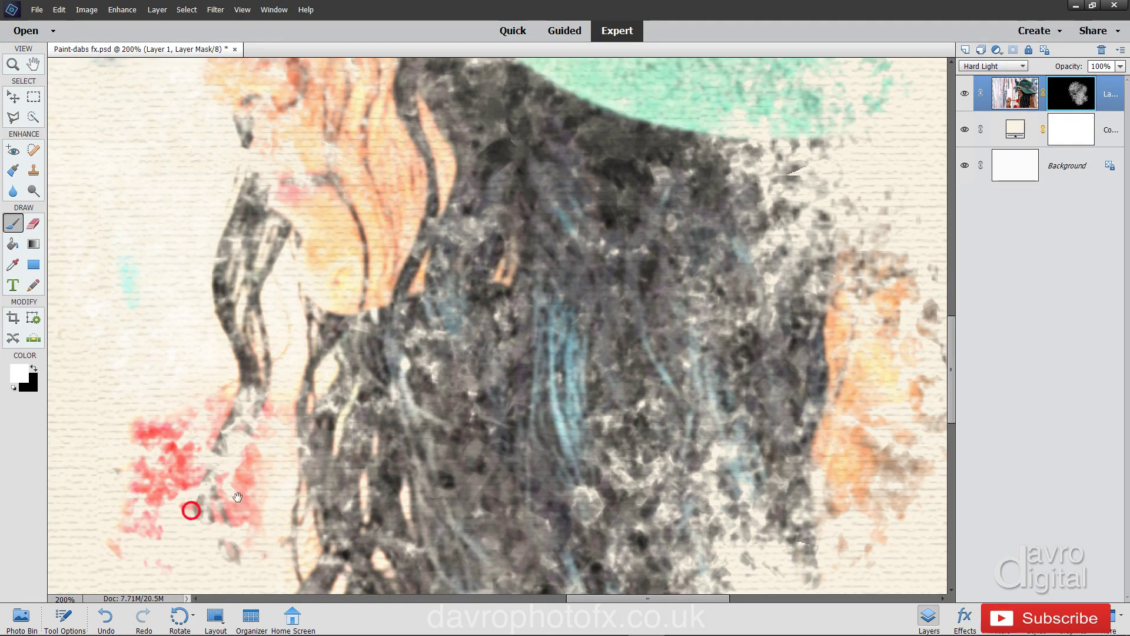
Return to 100% zoom and dab in the lower dark hair toward the hand
{"action": "scroll", "coordinate": [189, 510], "scroll_direction": "left", "scroll_amount": 5}
{"action": "scroll", "coordinate": [189, 510], "scroll_direction": "down", "scroll_amount": 2}
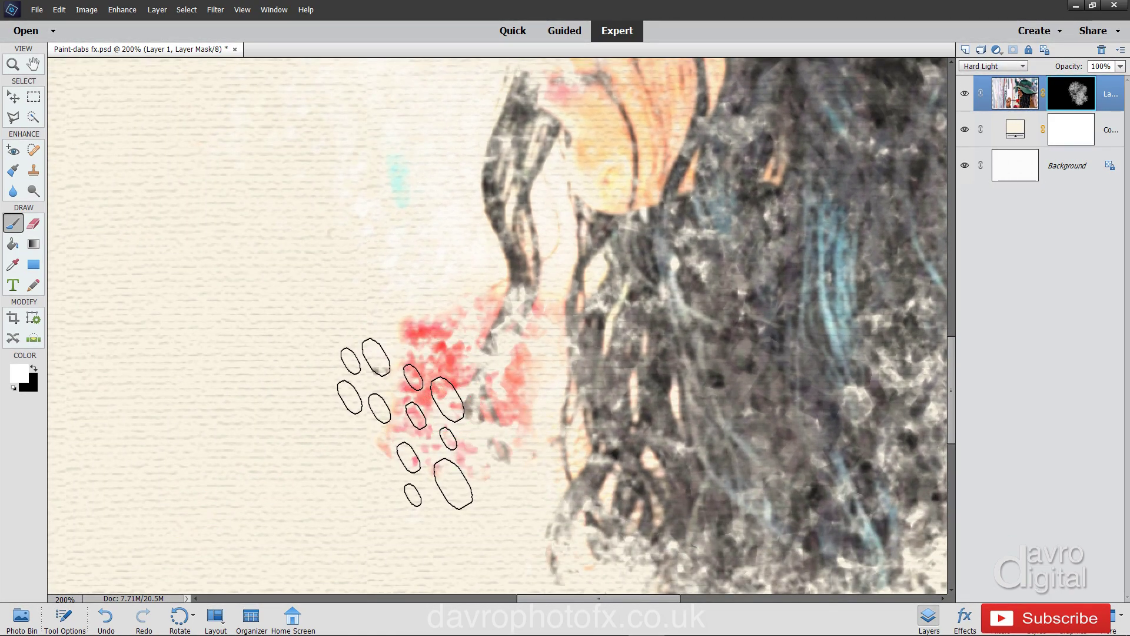
{"action": "key", "text": "ctrl+1"}
{"action": "mouse_move", "coordinate": [500, 415]}
{"action": "left_mouse_down"}
{"action": "mouse_move", "coordinate": [450, 430]}
{"action": "mouse_move", "coordinate": [476, 447]}
{"action": "mouse_move", "coordinate": [475, 470]}
{"action": "mouse_move", "coordinate": [331, 473]}
{"action": "mouse_move", "coordinate": [381, 474]}
{"action": "mouse_move", "coordinate": [449, 446]}
{"action": "mouse_move", "coordinate": [468, 352]}
{"action": "mouse_move", "coordinate": [434, 330]}
{"action": "mouse_move", "coordinate": [295, 332]}
{"action": "mouse_move", "coordinate": [325, 333]}
{"action": "mouse_move", "coordinate": [307, 336]}
{"action": "mouse_move", "coordinate": [319, 336]}
{"action": "mouse_move", "coordinate": [249, 312]}
{"action": "mouse_move", "coordinate": [216, 345]}
{"action": "mouse_move", "coordinate": [260, 347]}
{"action": "mouse_move", "coordinate": [192, 376]}
{"action": "mouse_move", "coordinate": [207, 414]}
{"action": "mouse_move", "coordinate": [173, 448]}
{"action": "mouse_move", "coordinate": [210, 472]}
{"action": "mouse_move", "coordinate": [244, 474]}
{"action": "mouse_move", "coordinate": [234, 490]}
{"action": "mouse_move", "coordinate": [346, 493]}
{"action": "mouse_move", "coordinate": [408, 474]}
{"action": "mouse_move", "coordinate": [376, 480]}
{"action": "mouse_move", "coordinate": [398, 452]}
{"action": "left_mouse_up"}
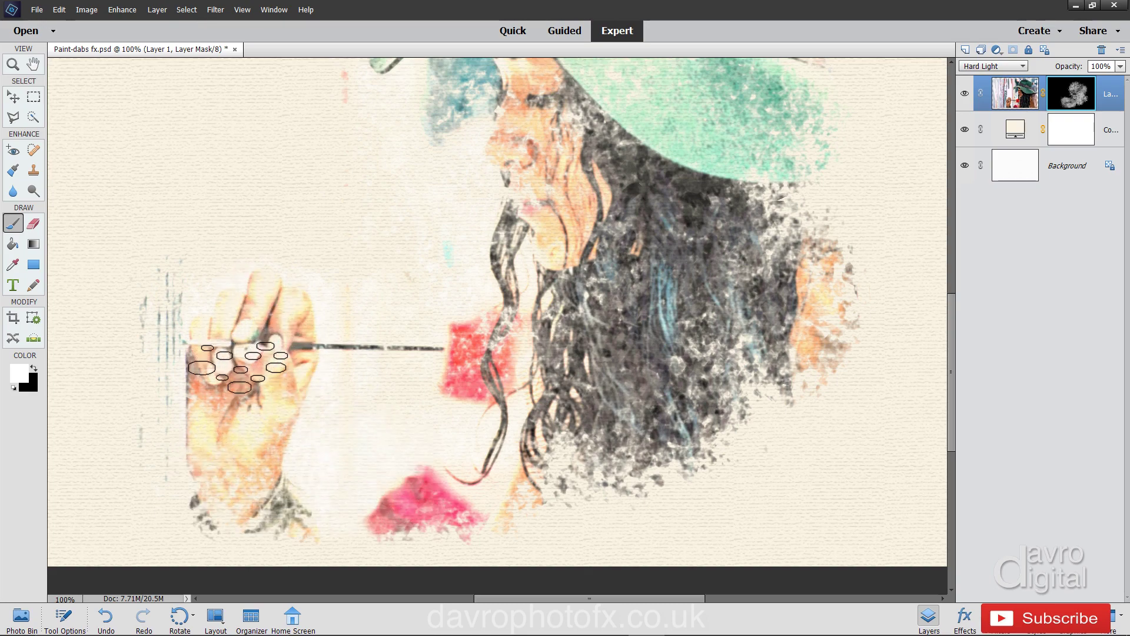
{"action": "left_click_drag", "start_coordinate": [221, 383], "coordinate": [376, 408]}
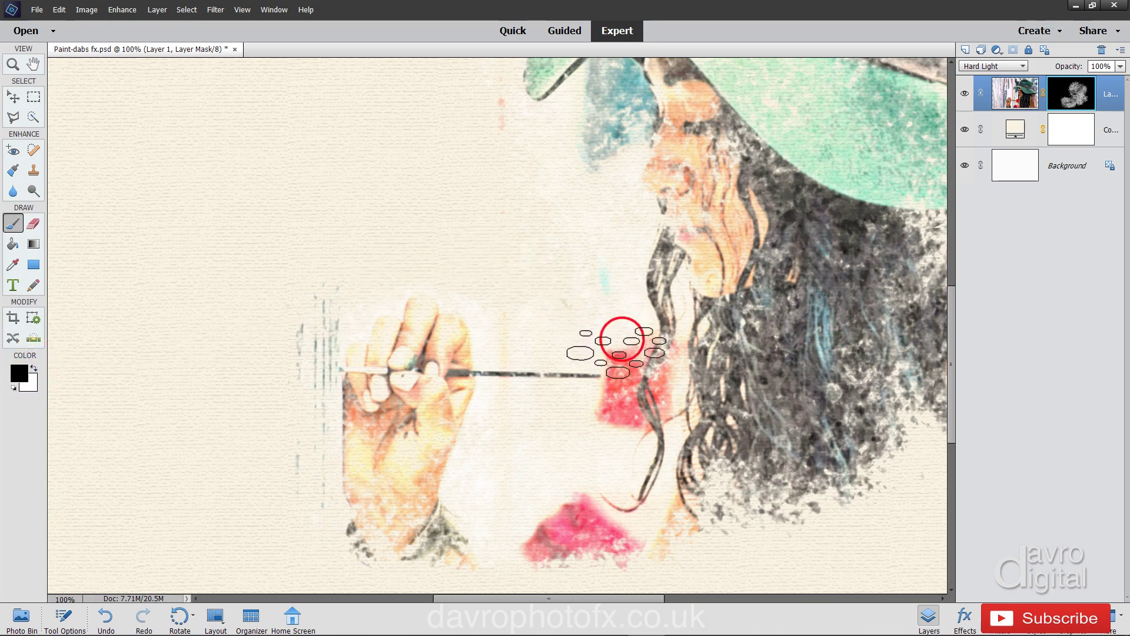
Paint black on the mask to partly hide the red patch beside the mouth
{"action": "left_click", "coordinate": [622, 340]}
{"action": "mouse_move", "coordinate": [624, 369]}
{"action": "left_mouse_down"}
{"action": "mouse_move", "coordinate": [625, 388]}
{"action": "mouse_move", "coordinate": [615, 379]}
{"action": "mouse_move", "coordinate": [642, 379]}
{"action": "left_mouse_up"}
{"action": "left_click", "coordinate": [536, 299]}
{"action": "left_click_drag", "start_coordinate": [536, 299], "coordinate": [541, 231]}
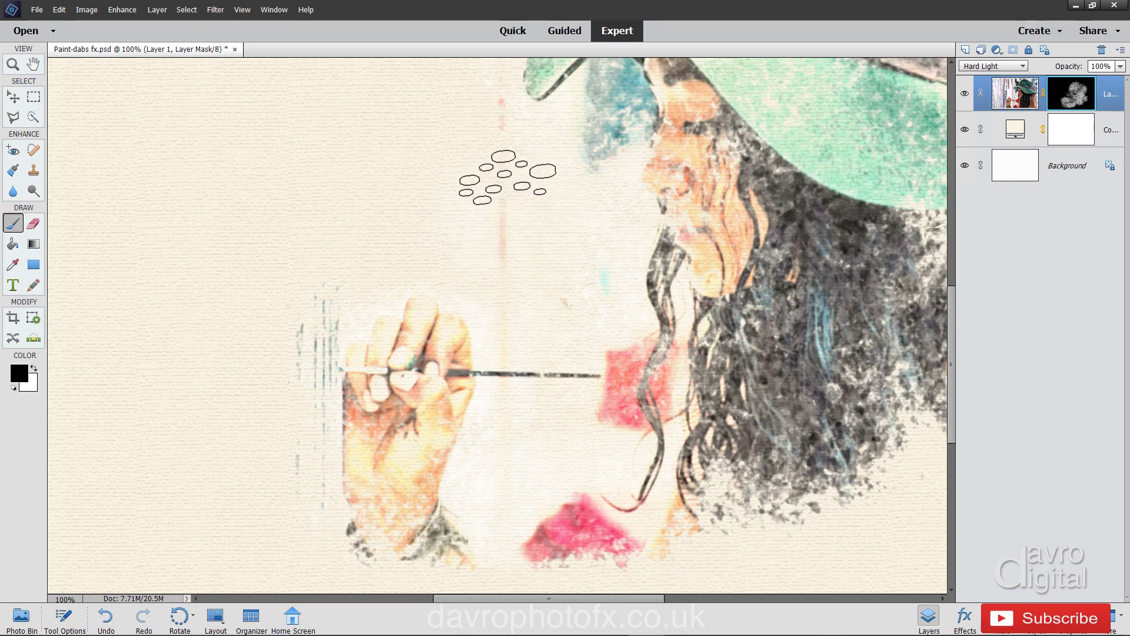
Dab over the teal hat area, then undo the stray hat stroke with Ctrl+Z
{"action": "left_click_drag", "start_coordinate": [500, 175], "coordinate": [580, 105]}
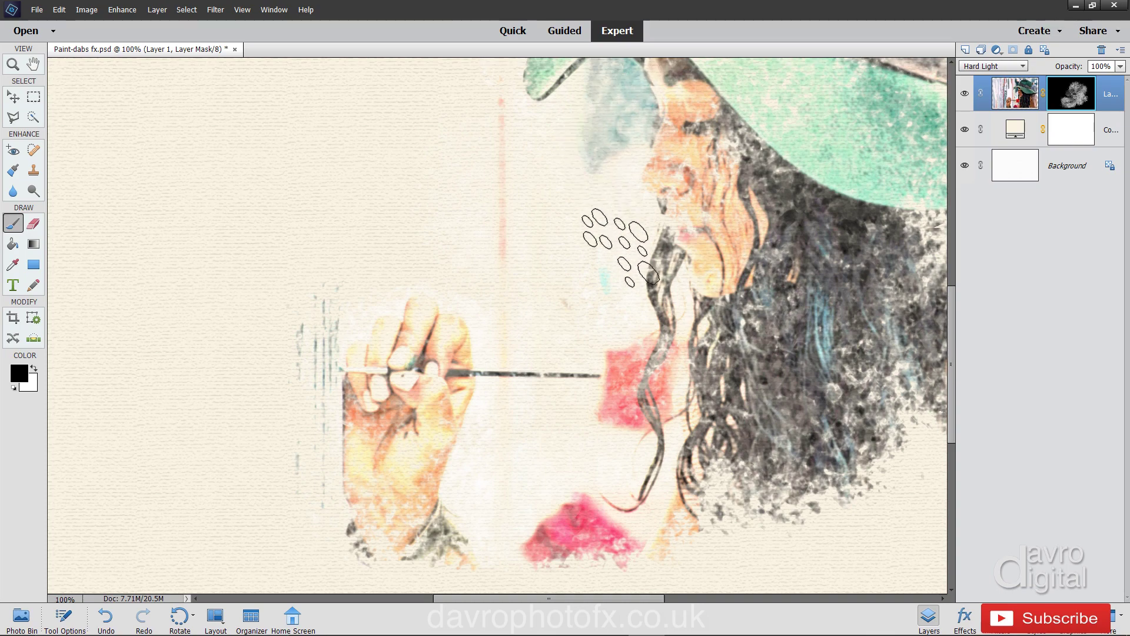
{"action": "scroll", "coordinate": [630, 273], "scroll_direction": "up", "scroll_amount": 3}
{"action": "mouse_move", "coordinate": [631, 235]}
{"action": "left_mouse_down"}
{"action": "mouse_move", "coordinate": [628, 222]}
{"action": "mouse_move", "coordinate": [640, 242]}
{"action": "mouse_move", "coordinate": [683, 195]}
{"action": "left_mouse_up"}
{"action": "scroll", "coordinate": [629, 222], "scroll_direction": "up", "scroll_amount": 5}
{"action": "key", "text": "ctrl+z"}
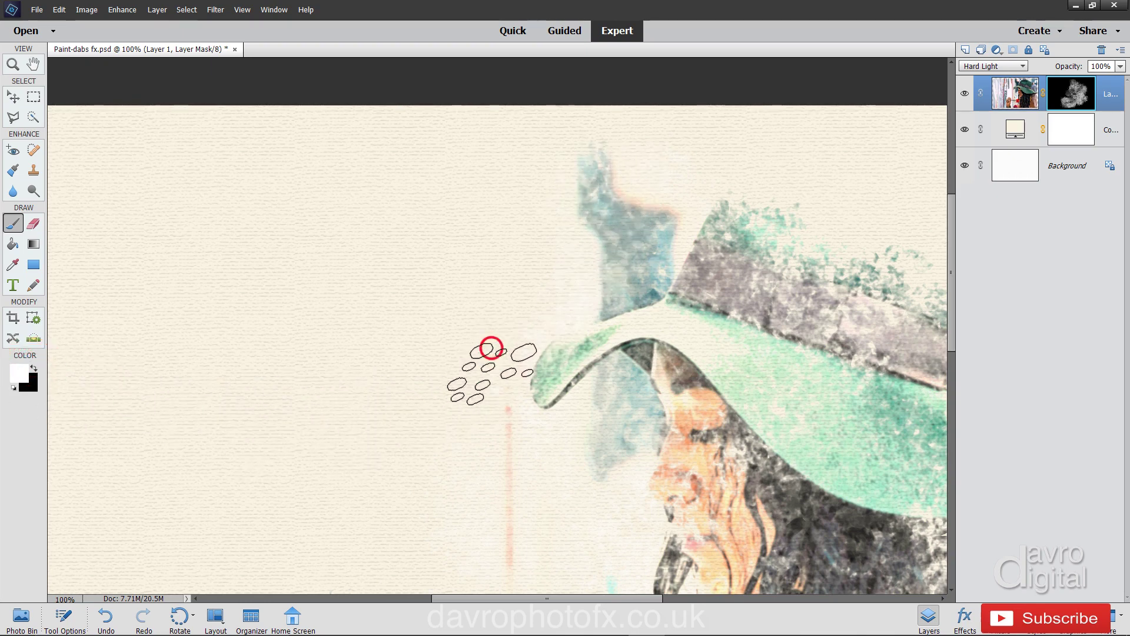
Reveal the pink streak left of the hat and the grey, dark and teal background streaks
{"action": "left_click", "coordinate": [492, 348]}
{"action": "mouse_move", "coordinate": [495, 290]}
{"action": "left_mouse_down"}
{"action": "mouse_move", "coordinate": [499, 187]}
{"action": "mouse_move", "coordinate": [497, 217]}
{"action": "left_mouse_up"}
{"action": "mouse_move", "coordinate": [480, 332]}
{"action": "left_mouse_down"}
{"action": "mouse_move", "coordinate": [469, 440]}
{"action": "mouse_move", "coordinate": [458, 252]}
{"action": "mouse_move", "coordinate": [440, 230]}
{"action": "left_mouse_up"}
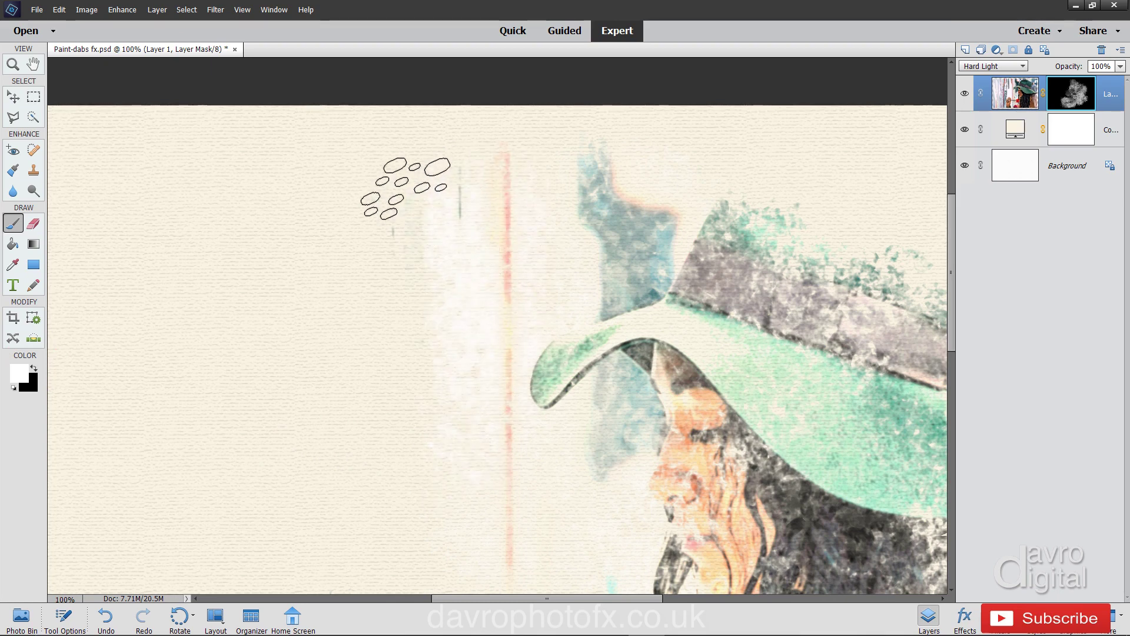
{"action": "mouse_move", "coordinate": [398, 187]}
{"action": "left_mouse_down"}
{"action": "mouse_move", "coordinate": [373, 166]}
{"action": "mouse_move", "coordinate": [315, 207]}
{"action": "left_mouse_up"}
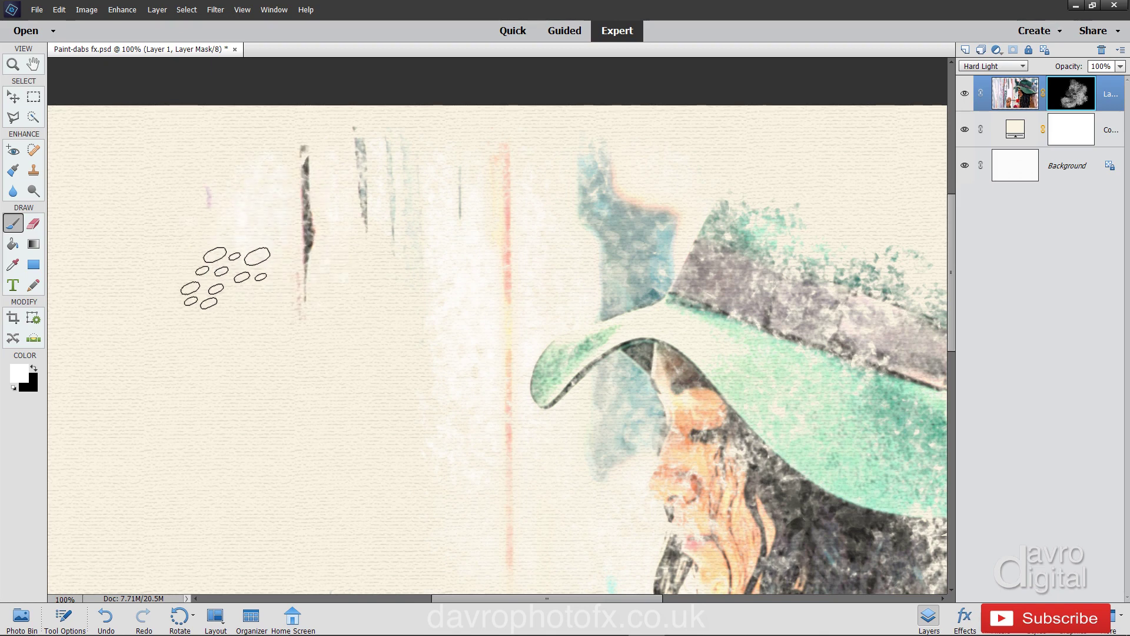
{"action": "left_click_drag", "start_coordinate": [281, 287], "coordinate": [244, 337]}
{"action": "mouse_move", "coordinate": [289, 380]}
{"action": "left_mouse_down"}
{"action": "mouse_move", "coordinate": [361, 366]}
{"action": "mouse_move", "coordinate": [374, 401]}
{"action": "mouse_move", "coordinate": [302, 454]}
{"action": "mouse_move", "coordinate": [295, 483]}
{"action": "mouse_move", "coordinate": [289, 471]}
{"action": "mouse_move", "coordinate": [413, 325]}
{"action": "mouse_move", "coordinate": [362, 450]}
{"action": "left_mouse_up"}
{"action": "mouse_move", "coordinate": [290, 412]}
{"action": "left_mouse_down"}
{"action": "mouse_move", "coordinate": [235, 448]}
{"action": "mouse_move", "coordinate": [250, 337]}
{"action": "mouse_move", "coordinate": [257, 368]}
{"action": "left_mouse_up"}
Pan over the hand, paintbrush and face, adding dabs near the hand
{"action": "left_click_drag", "start_coordinate": [374, 502], "coordinate": [387, 285]}
{"action": "left_click", "coordinate": [328, 220]}
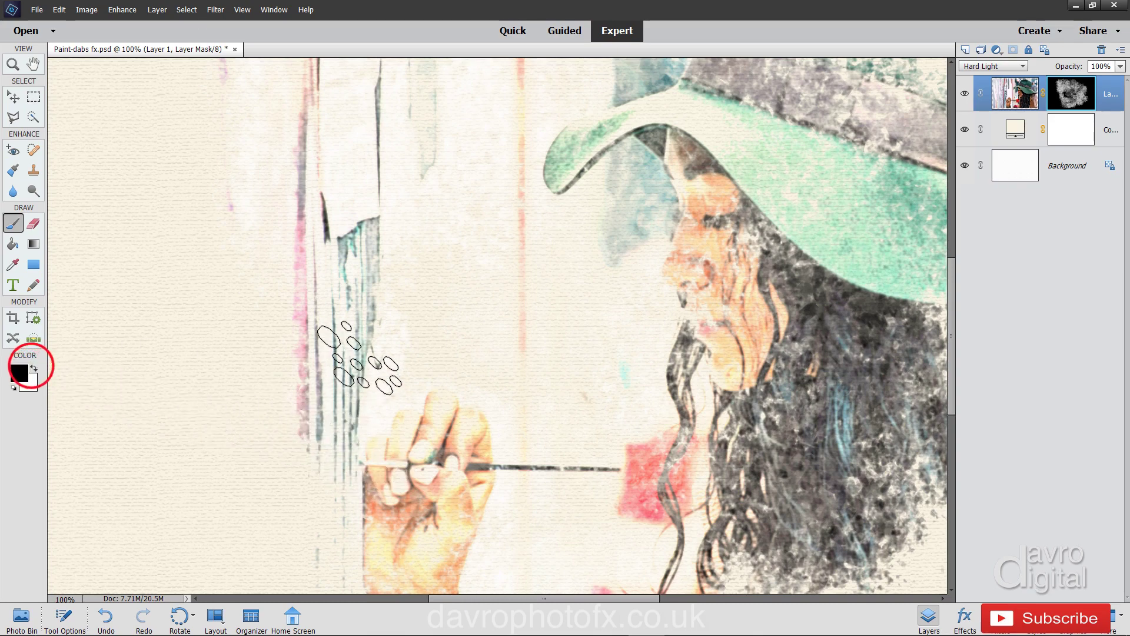
{"action": "left_click", "coordinate": [425, 335]}
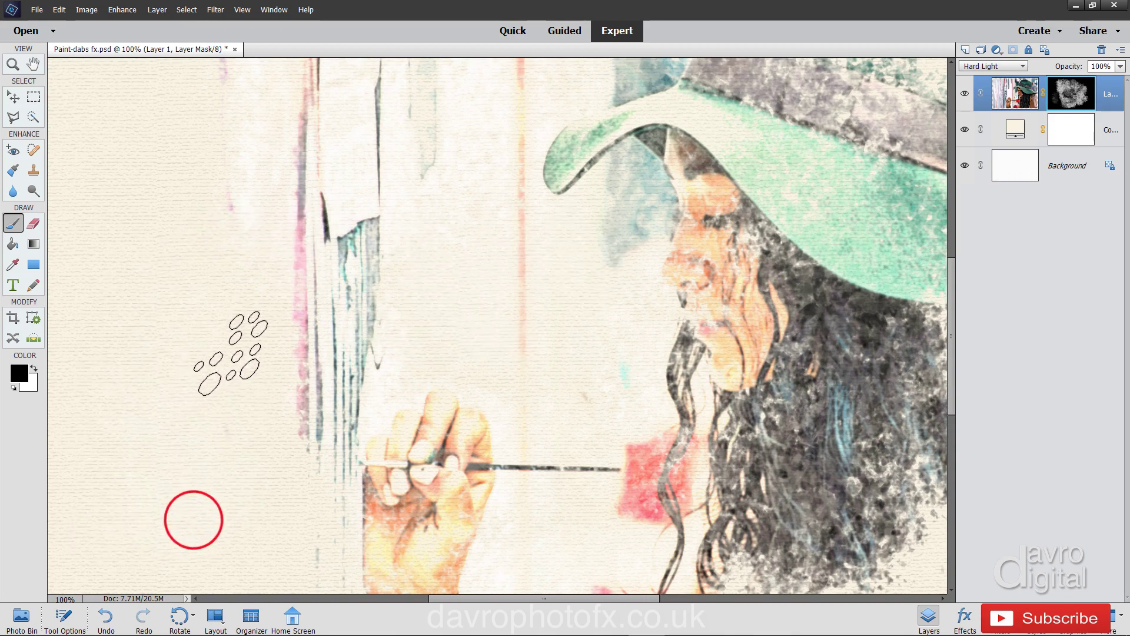
{"action": "left_click", "coordinate": [188, 422]}
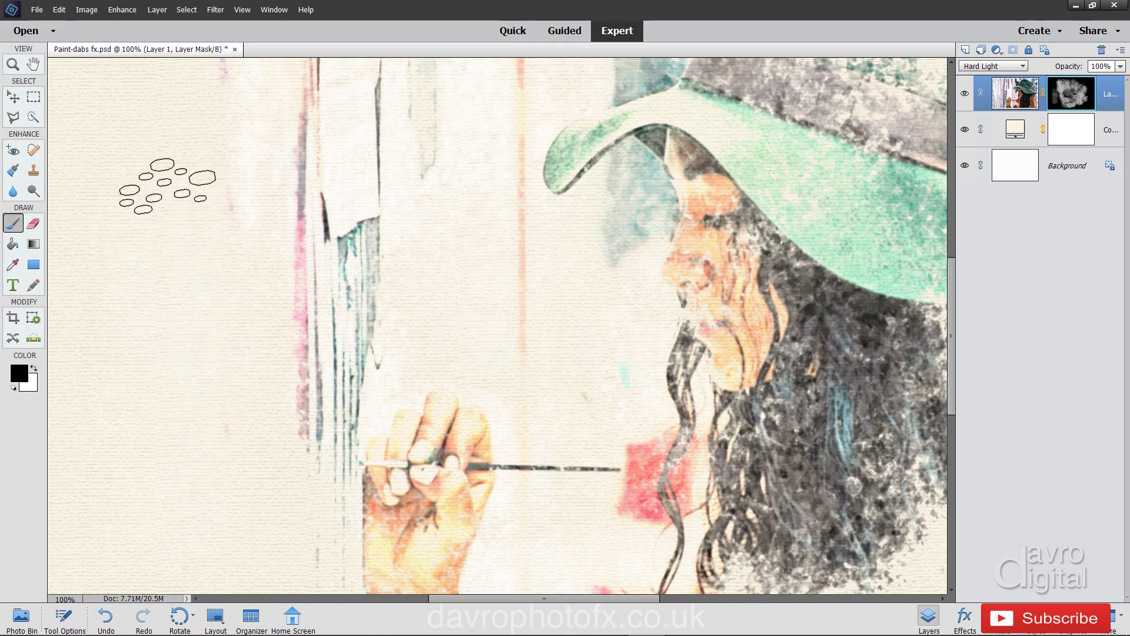
{"action": "left_click_drag", "start_coordinate": [204, 201], "coordinate": [277, 365]}
{"action": "left_click", "coordinate": [245, 320]}
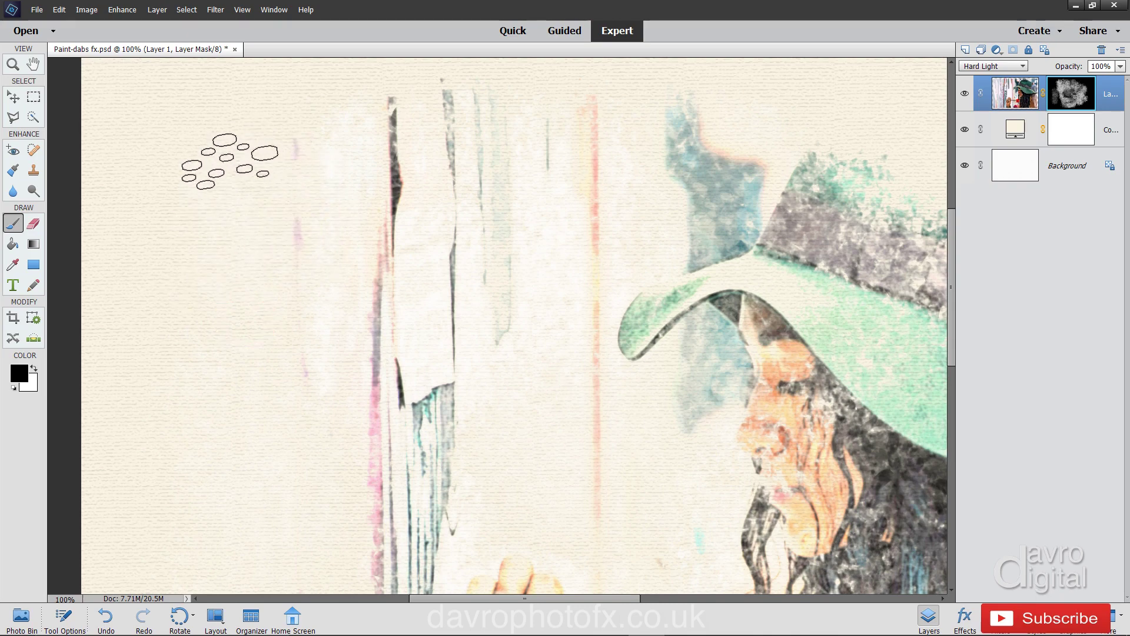
{"action": "left_click_drag", "start_coordinate": [314, 440], "coordinate": [156, 296]}
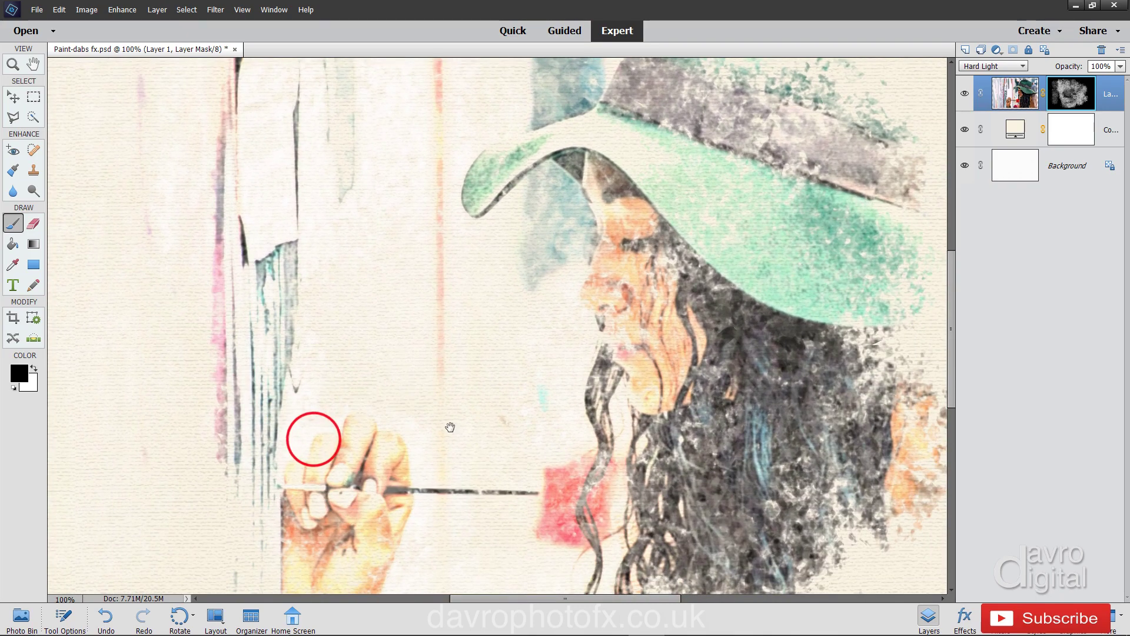
{"action": "left_click_drag", "start_coordinate": [451, 426], "coordinate": [277, 353]}
{"action": "left_click", "coordinate": [467, 242]}
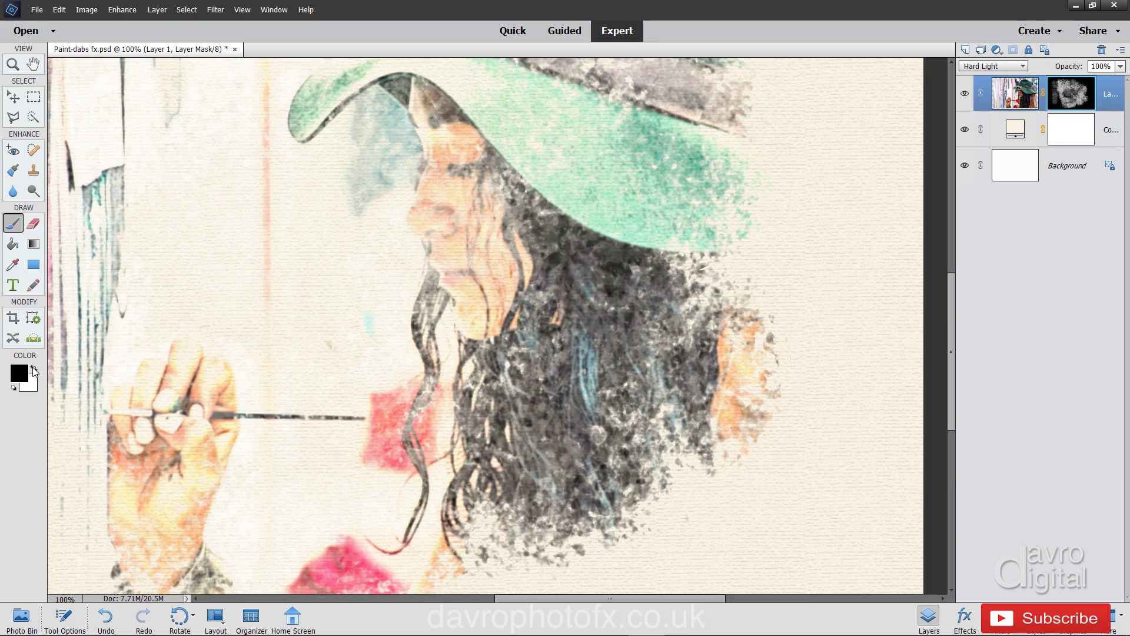
Dab white from the cheek across the face and hair to the hat's right brim tip
{"action": "left_click", "coordinate": [391, 223]}
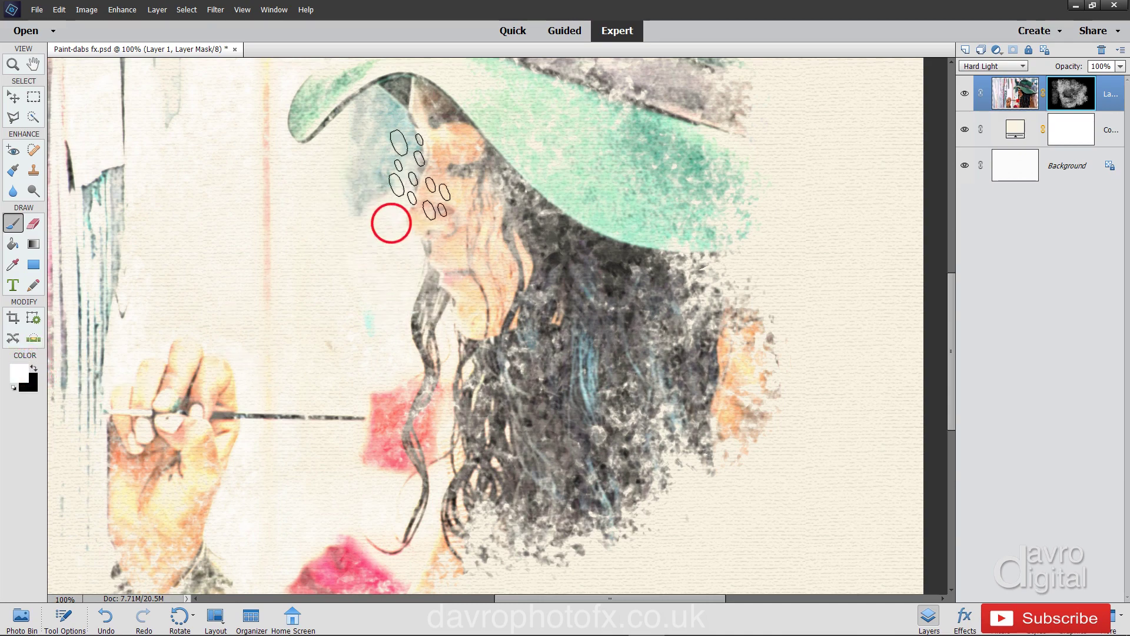
{"action": "mouse_move", "coordinate": [465, 144]}
{"action": "left_mouse_down"}
{"action": "mouse_move", "coordinate": [459, 289]}
{"action": "mouse_move", "coordinate": [483, 285]}
{"action": "mouse_move", "coordinate": [501, 320]}
{"action": "mouse_move", "coordinate": [576, 267]}
{"action": "mouse_move", "coordinate": [669, 318]}
{"action": "mouse_move", "coordinate": [718, 248]}
{"action": "mouse_move", "coordinate": [706, 191]}
{"action": "mouse_move", "coordinate": [777, 183]}
{"action": "mouse_move", "coordinate": [737, 185]}
{"action": "mouse_move", "coordinate": [841, 206]}
{"action": "left_mouse_up"}
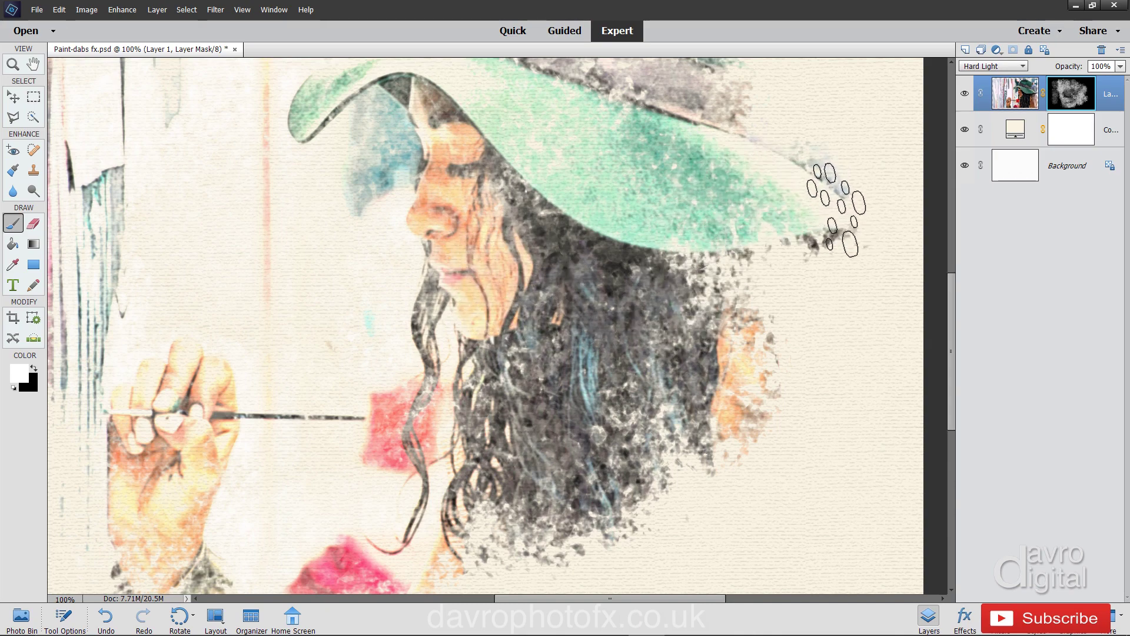
{"action": "scroll", "coordinate": [736, 183], "scroll_direction": "up", "scroll_amount": 5}
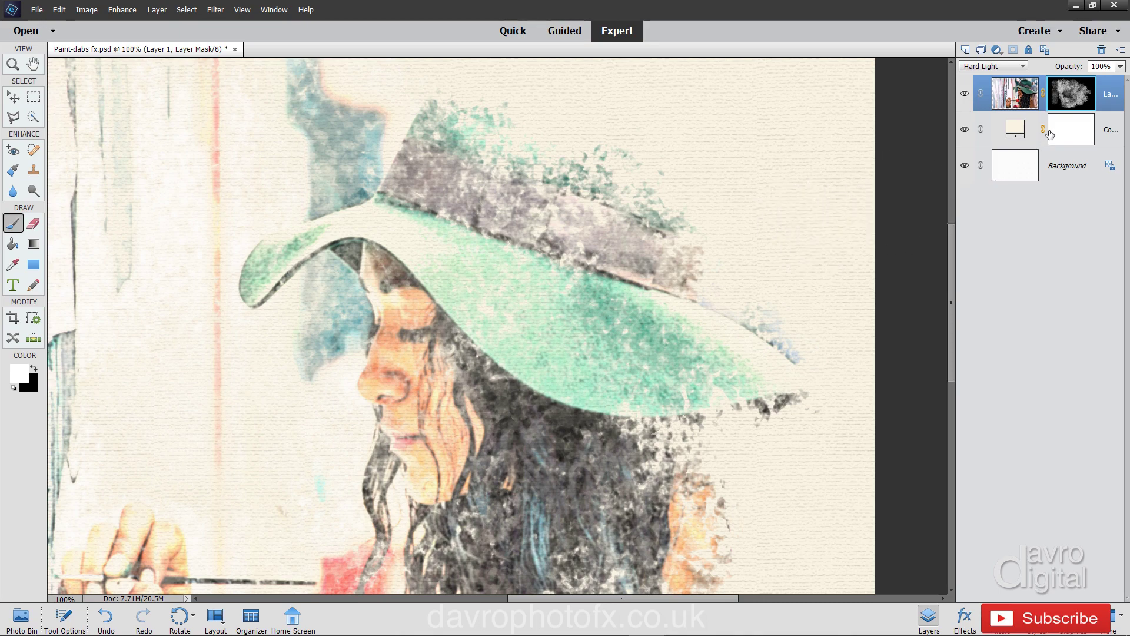
Toggle the layer mask off and on twice to compare with the full photo
{"action": "left_click", "coordinate": [1073, 94], "text": "shift"}
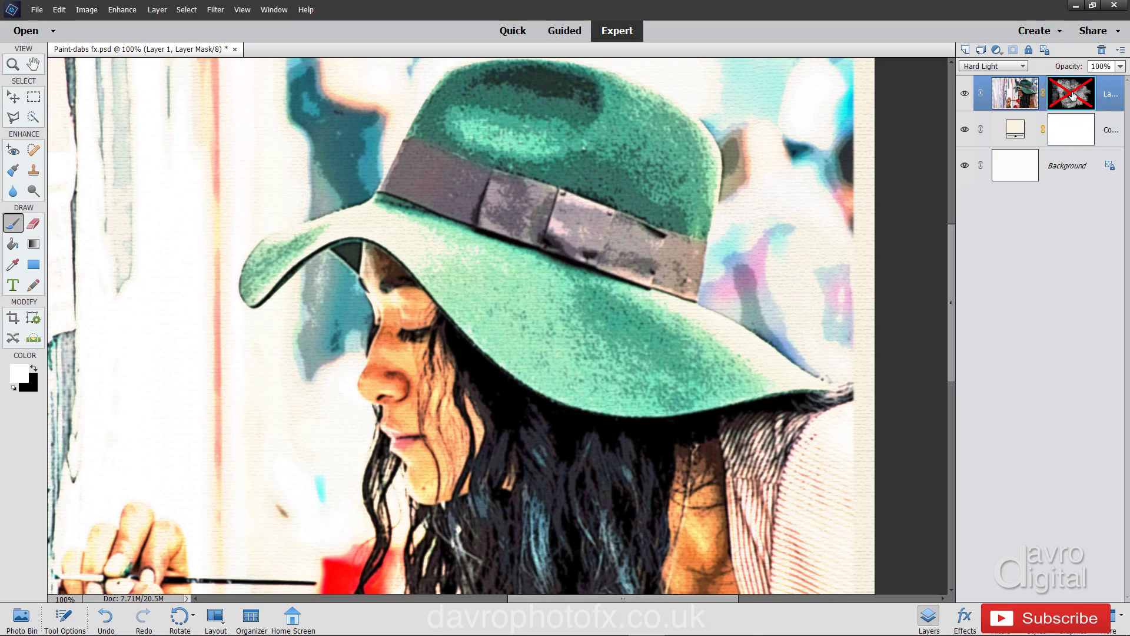
{"action": "left_click", "coordinate": [1073, 96], "text": "shift"}
{"action": "left_click", "coordinate": [1073, 94], "text": "shift"}
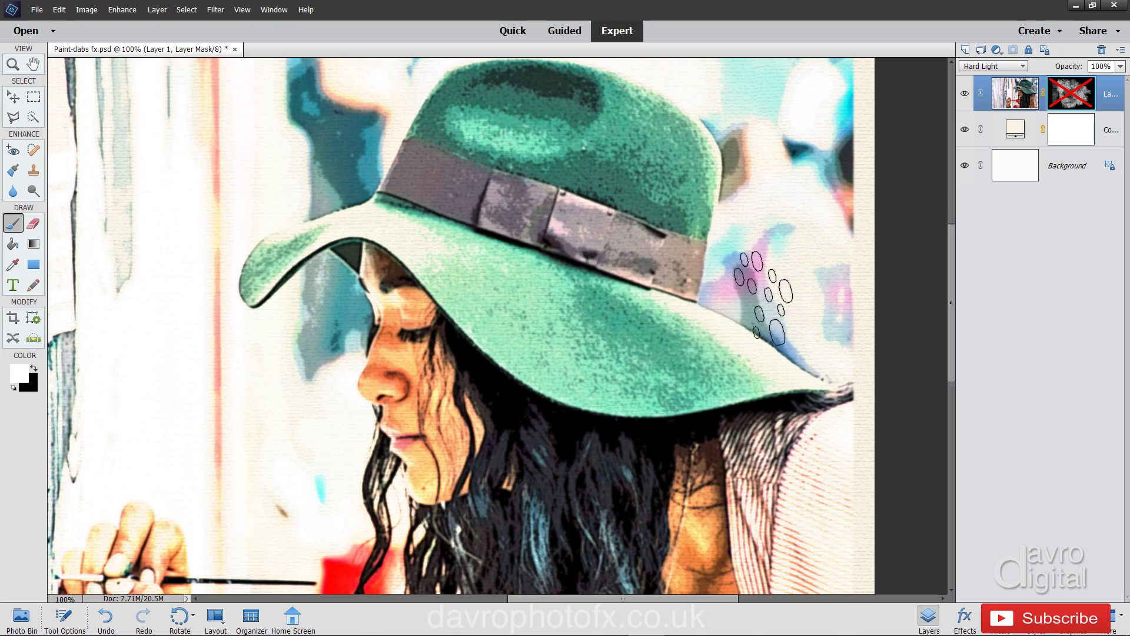
{"action": "left_click", "coordinate": [1079, 101], "text": "shift"}
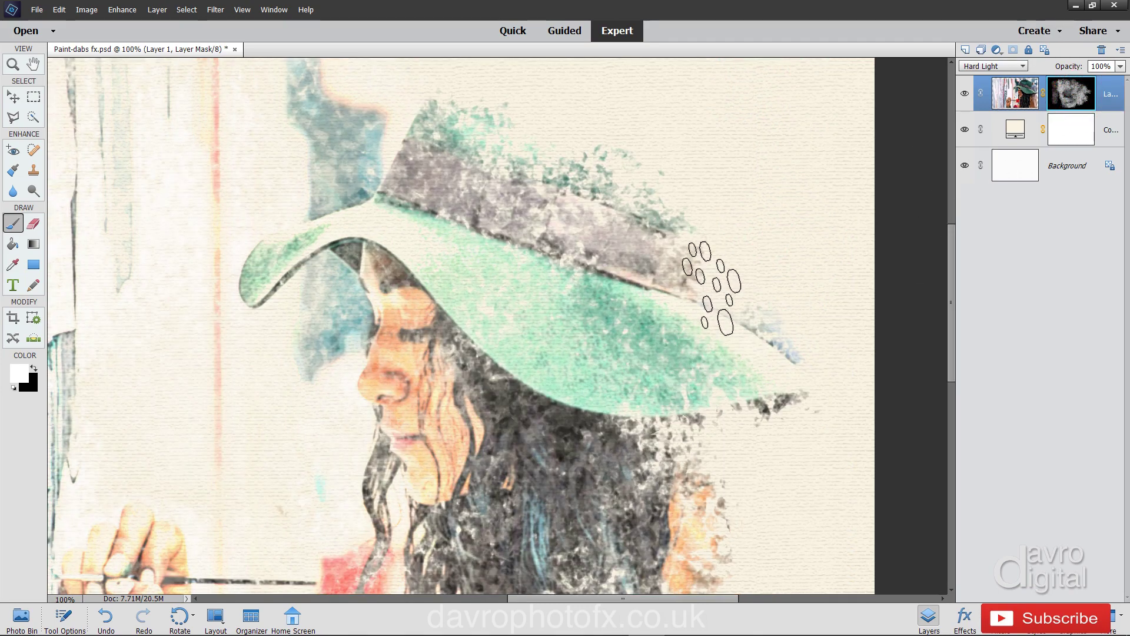
Dab in the hat's grey band, crown and brim edge
{"action": "mouse_move", "coordinate": [681, 248]}
{"action": "left_mouse_down"}
{"action": "mouse_move", "coordinate": [671, 146]}
{"action": "mouse_move", "coordinate": [638, 129]}
{"action": "mouse_move", "coordinate": [549, 133]}
{"action": "mouse_move", "coordinate": [560, 133]}
{"action": "mouse_move", "coordinate": [564, 190]}
{"action": "mouse_move", "coordinate": [536, 248]}
{"action": "mouse_move", "coordinate": [581, 344]}
{"action": "mouse_move", "coordinate": [594, 232]}
{"action": "mouse_move", "coordinate": [559, 232]}
{"action": "mouse_move", "coordinate": [567, 235]}
{"action": "mouse_move", "coordinate": [506, 257]}
{"action": "mouse_move", "coordinate": [581, 296]}
{"action": "mouse_move", "coordinate": [616, 265]}
{"action": "mouse_move", "coordinate": [648, 312]}
{"action": "mouse_move", "coordinate": [604, 391]}
{"action": "mouse_move", "coordinate": [647, 377]}
{"action": "mouse_move", "coordinate": [643, 315]}
{"action": "mouse_move", "coordinate": [663, 274]}
{"action": "mouse_move", "coordinate": [713, 303]}
{"action": "mouse_move", "coordinate": [664, 271]}
{"action": "left_mouse_up"}
{"action": "left_click_drag", "start_coordinate": [609, 236], "coordinate": [597, 232]}
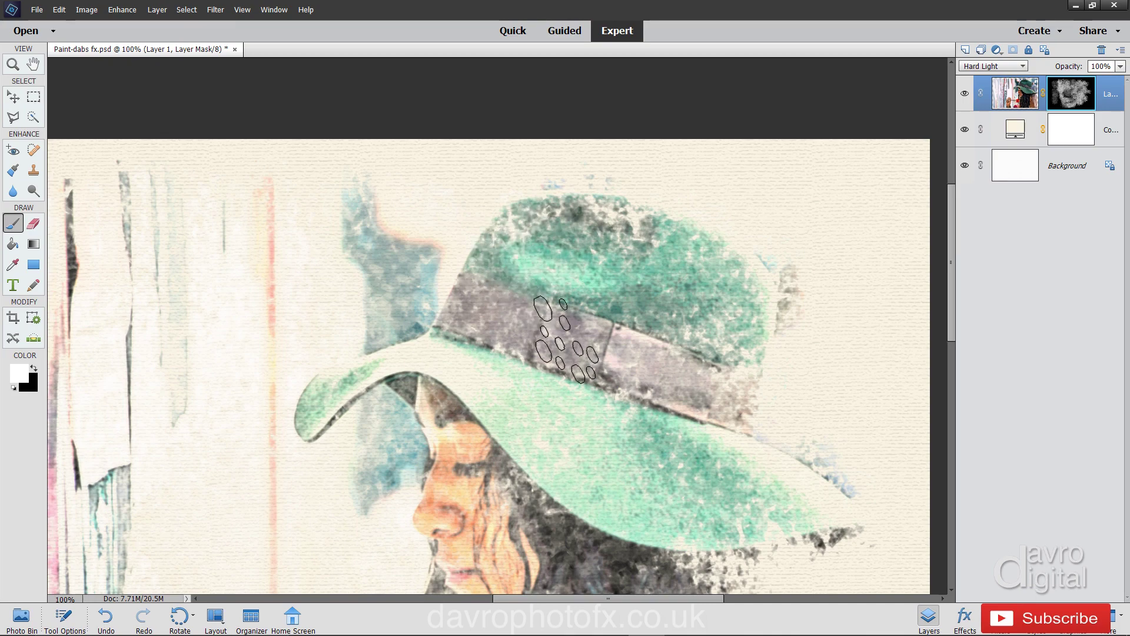
{"action": "left_click", "coordinate": [737, 457]}
{"action": "left_click_drag", "start_coordinate": [779, 502], "coordinate": [650, 362]}
{"action": "left_click_drag", "start_coordinate": [689, 374], "coordinate": [672, 356]}
{"action": "left_click_drag", "start_coordinate": [589, 421], "coordinate": [610, 125]}
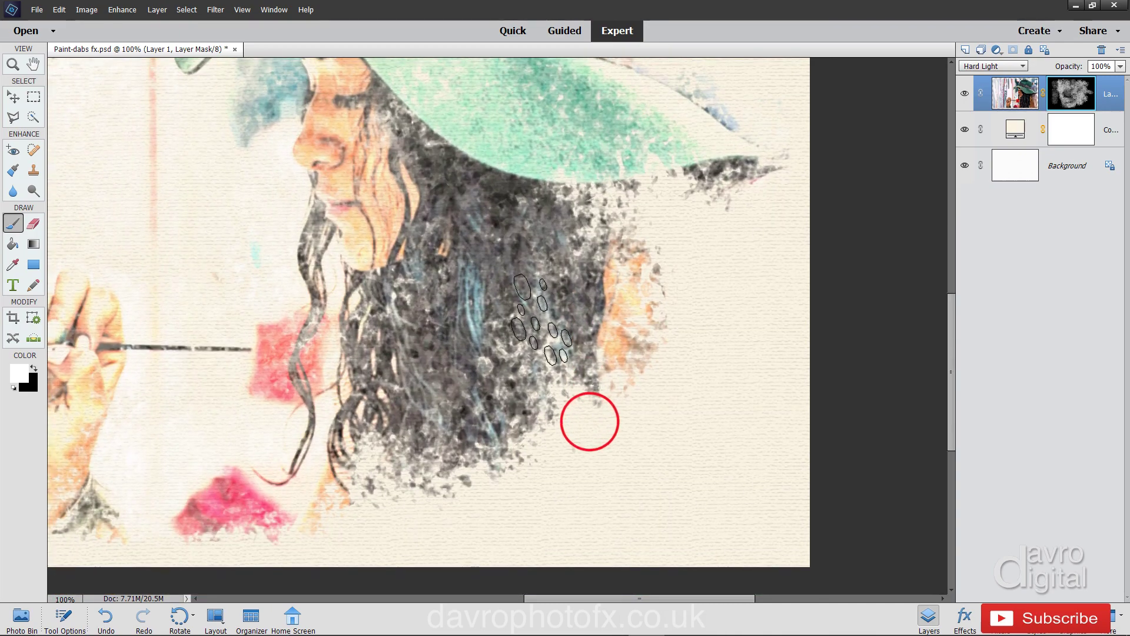
Add hair texture in white, fade the orange shoulder in black, then reveal hair beside the brim
{"action": "mouse_move", "coordinate": [536, 320]}
{"action": "left_mouse_down"}
{"action": "mouse_move", "coordinate": [514, 391]}
{"action": "mouse_move", "coordinate": [528, 394]}
{"action": "mouse_move", "coordinate": [547, 357]}
{"action": "mouse_move", "coordinate": [552, 453]}
{"action": "mouse_move", "coordinate": [536, 455]}
{"action": "mouse_move", "coordinate": [495, 413]}
{"action": "mouse_move", "coordinate": [433, 438]}
{"action": "mouse_move", "coordinate": [389, 477]}
{"action": "mouse_move", "coordinate": [383, 453]}
{"action": "mouse_move", "coordinate": [380, 483]}
{"action": "mouse_move", "coordinate": [494, 480]}
{"action": "mouse_move", "coordinate": [480, 482]}
{"action": "mouse_move", "coordinate": [463, 450]}
{"action": "mouse_move", "coordinate": [503, 427]}
{"action": "mouse_move", "coordinate": [481, 445]}
{"action": "mouse_move", "coordinate": [439, 440]}
{"action": "mouse_move", "coordinate": [446, 368]}
{"action": "mouse_move", "coordinate": [435, 329]}
{"action": "mouse_move", "coordinate": [454, 316]}
{"action": "mouse_move", "coordinate": [442, 362]}
{"action": "mouse_move", "coordinate": [418, 388]}
{"action": "mouse_move", "coordinate": [369, 402]}
{"action": "mouse_move", "coordinate": [468, 394]}
{"action": "left_mouse_up"}
{"action": "mouse_move", "coordinate": [459, 355]}
{"action": "left_mouse_down"}
{"action": "mouse_move", "coordinate": [471, 376]}
{"action": "mouse_move", "coordinate": [468, 365]}
{"action": "mouse_move", "coordinate": [495, 353]}
{"action": "mouse_move", "coordinate": [519, 412]}
{"action": "left_mouse_up"}
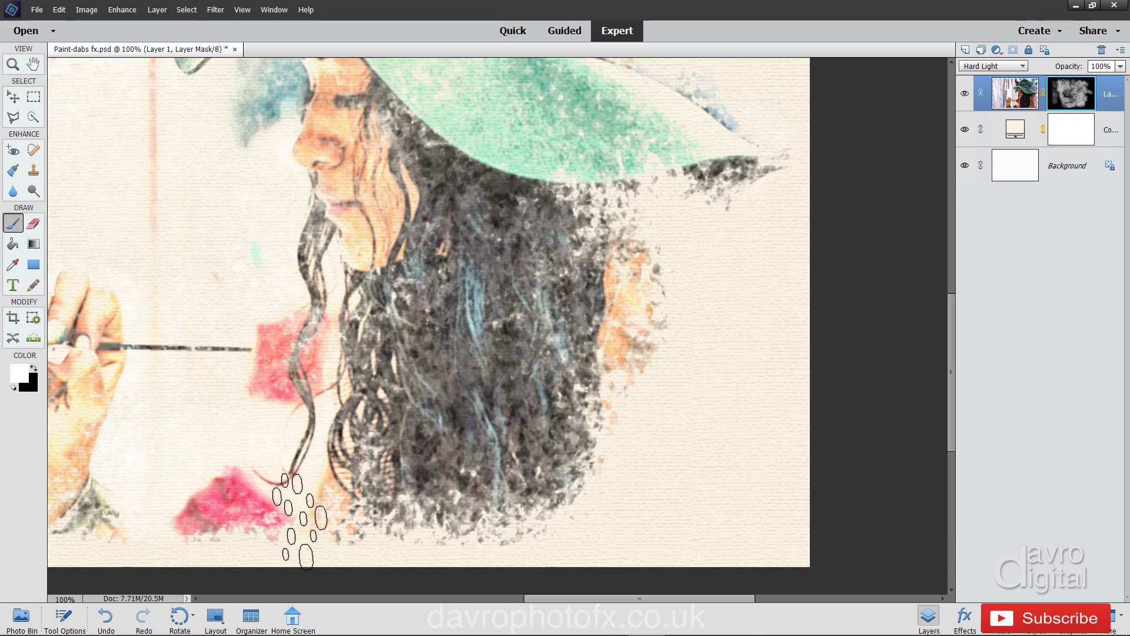
{"action": "left_click", "coordinate": [34, 369]}
{"action": "mouse_move", "coordinate": [611, 389]}
{"action": "left_mouse_down"}
{"action": "mouse_move", "coordinate": [633, 321]}
{"action": "mouse_move", "coordinate": [630, 371]}
{"action": "mouse_move", "coordinate": [645, 335]}
{"action": "mouse_move", "coordinate": [641, 444]}
{"action": "mouse_move", "coordinate": [636, 462]}
{"action": "mouse_move", "coordinate": [591, 482]}
{"action": "mouse_move", "coordinate": [570, 444]}
{"action": "mouse_move", "coordinate": [574, 415]}
{"action": "mouse_move", "coordinate": [624, 404]}
{"action": "left_mouse_up"}
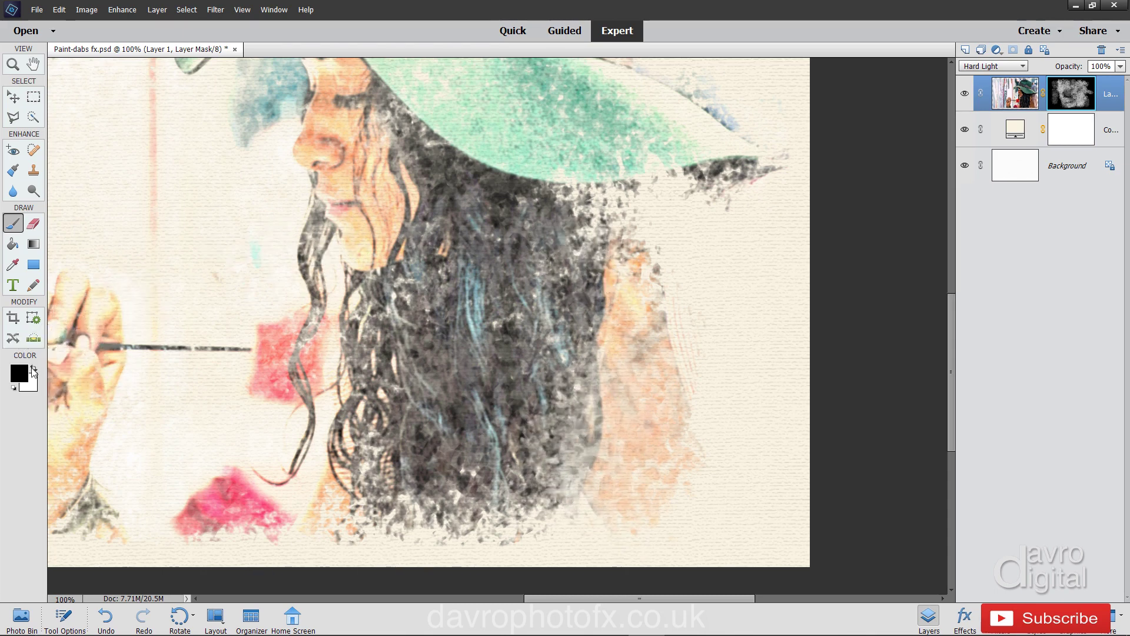
{"action": "left_click", "coordinate": [33, 371]}
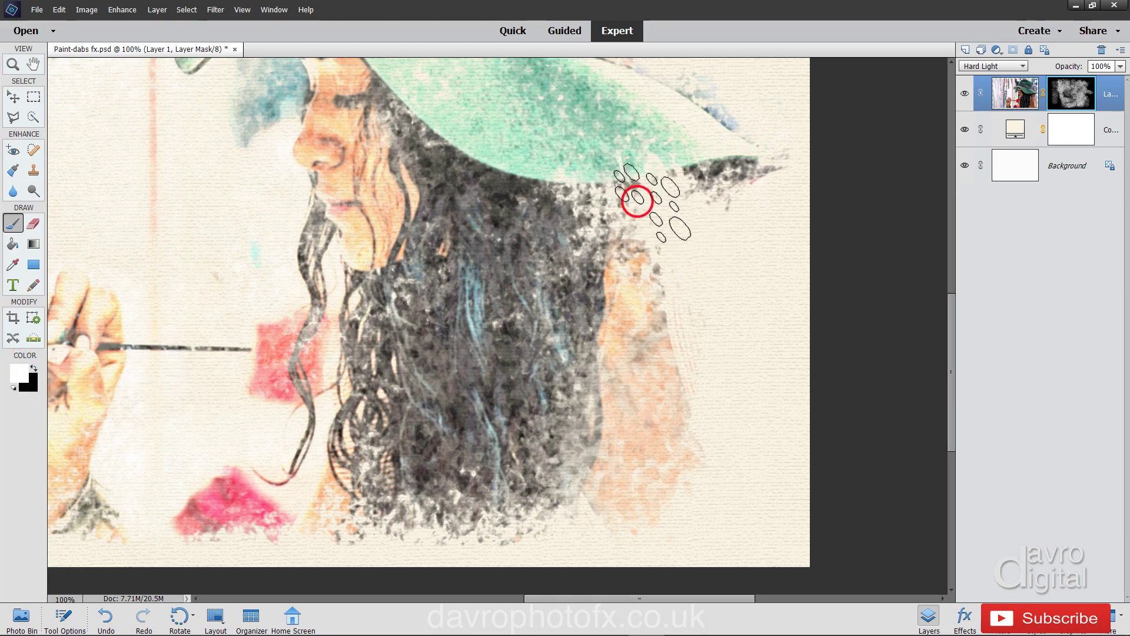
{"action": "mouse_move", "coordinate": [637, 202]}
{"action": "left_mouse_down"}
{"action": "mouse_move", "coordinate": [603, 190]}
{"action": "mouse_move", "coordinate": [631, 183]}
{"action": "mouse_move", "coordinate": [577, 179]}
{"action": "mouse_move", "coordinate": [542, 194]}
{"action": "mouse_move", "coordinate": [480, 242]}
{"action": "mouse_move", "coordinate": [424, 324]}
{"action": "mouse_move", "coordinate": [384, 345]}
{"action": "mouse_move", "coordinate": [383, 361]}
{"action": "mouse_move", "coordinate": [421, 364]}
{"action": "mouse_move", "coordinate": [465, 453]}
{"action": "mouse_move", "coordinate": [458, 498]}
{"action": "mouse_move", "coordinate": [367, 452]}
{"action": "mouse_move", "coordinate": [370, 462]}
{"action": "mouse_move", "coordinate": [354, 466]}
{"action": "mouse_move", "coordinate": [372, 483]}
{"action": "mouse_move", "coordinate": [446, 470]}
{"action": "mouse_move", "coordinate": [471, 441]}
{"action": "mouse_move", "coordinate": [380, 432]}
{"action": "mouse_move", "coordinate": [501, 489]}
{"action": "mouse_move", "coordinate": [617, 520]}
{"action": "mouse_move", "coordinate": [576, 546]}
{"action": "mouse_move", "coordinate": [568, 608]}
{"action": "left_mouse_up"}
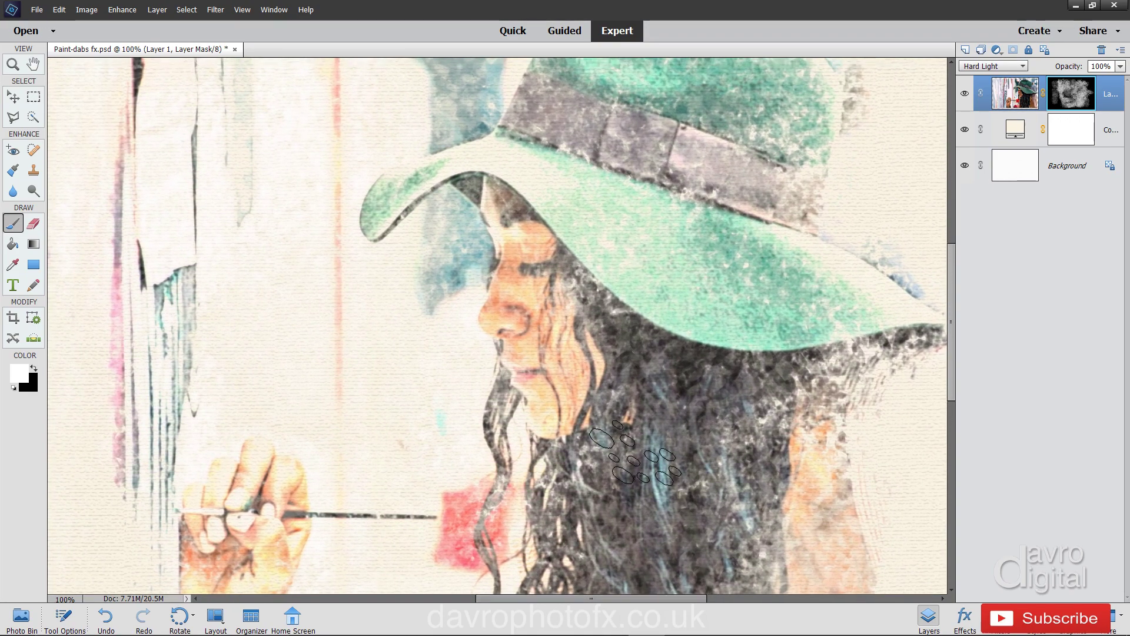
Add a Levels adjustment layer clipped to Layer 1 with the midtone input at 0.93
{"action": "left_click", "coordinate": [998, 50]}
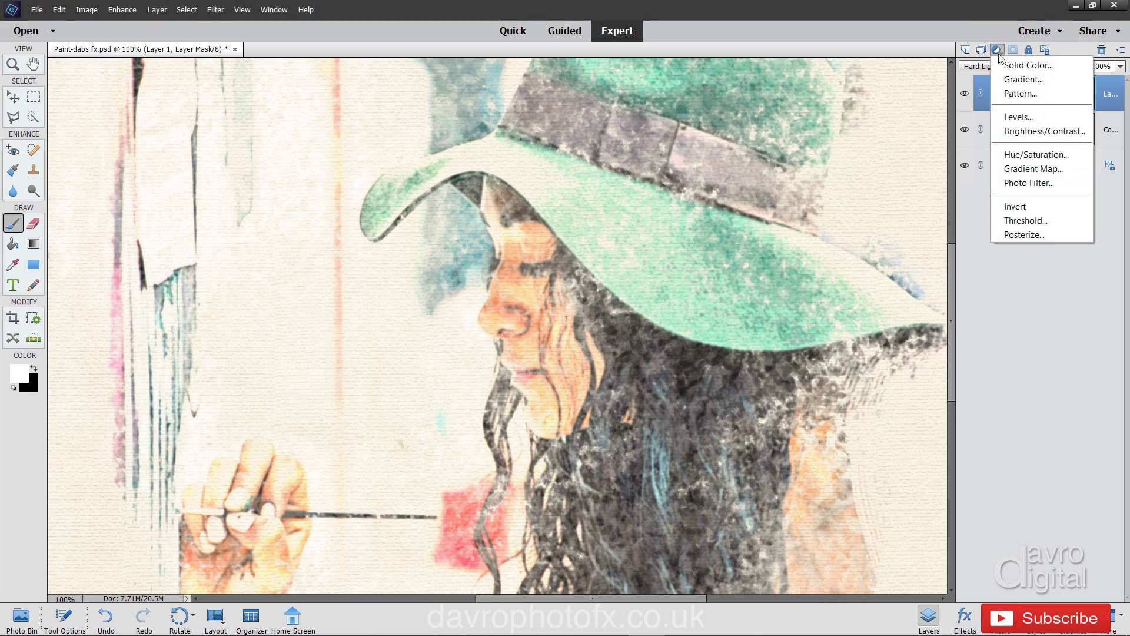
{"action": "left_click", "coordinate": [1004, 116]}
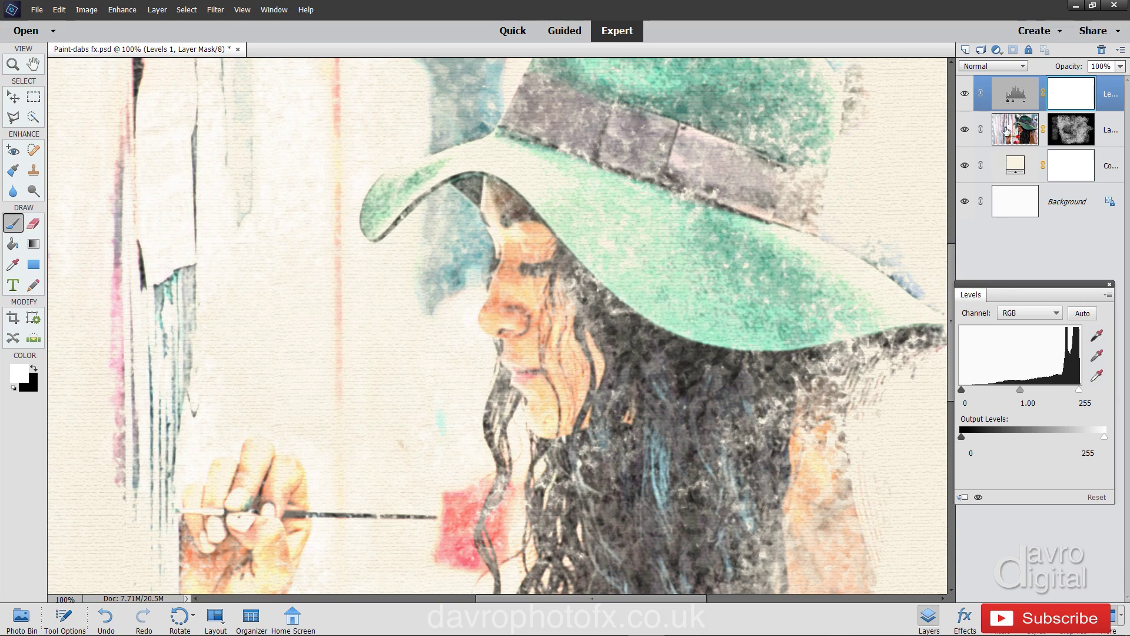
{"action": "left_click", "coordinate": [963, 499]}
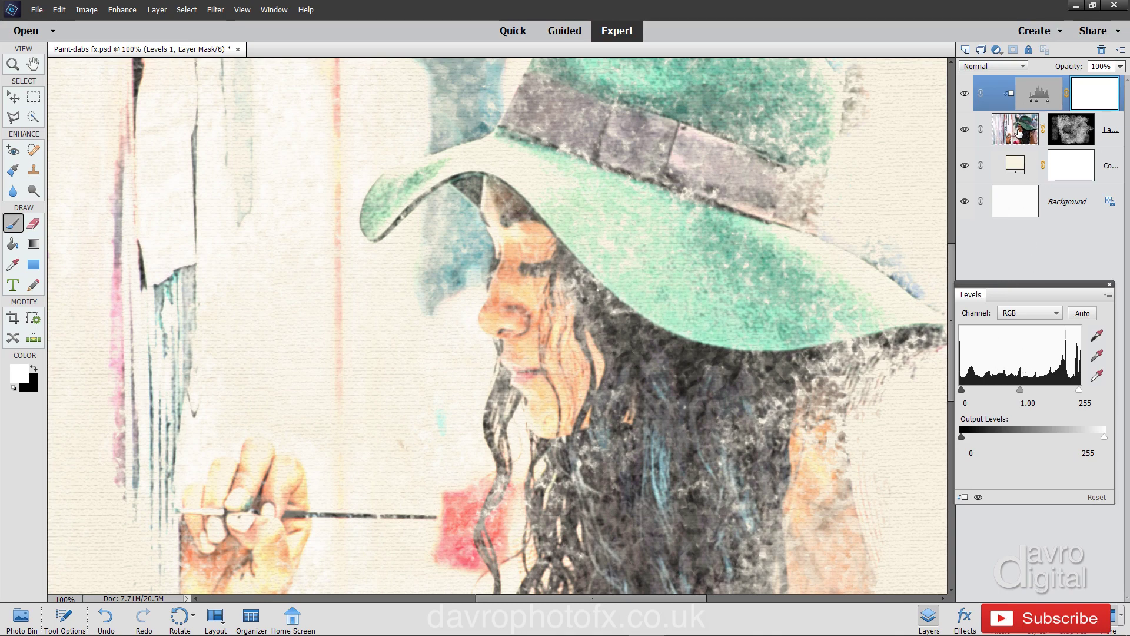
{"action": "left_click", "coordinate": [1020, 390]}
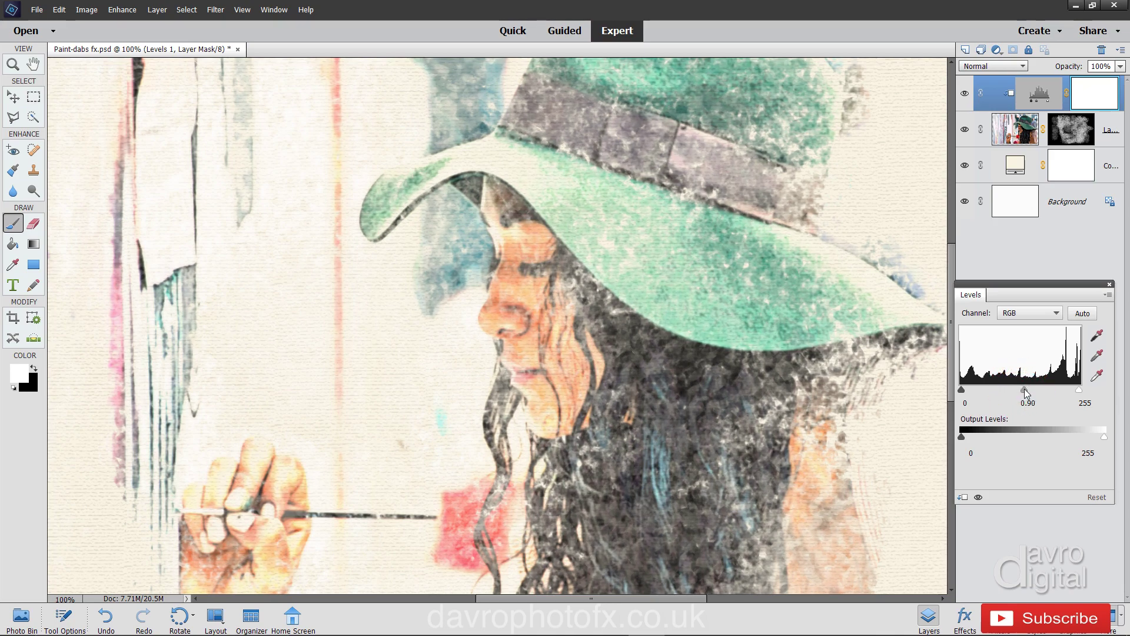
{"action": "left_click_drag", "start_coordinate": [1025, 390], "coordinate": [1020, 392]}
{"action": "left_click", "coordinate": [1023, 389]}
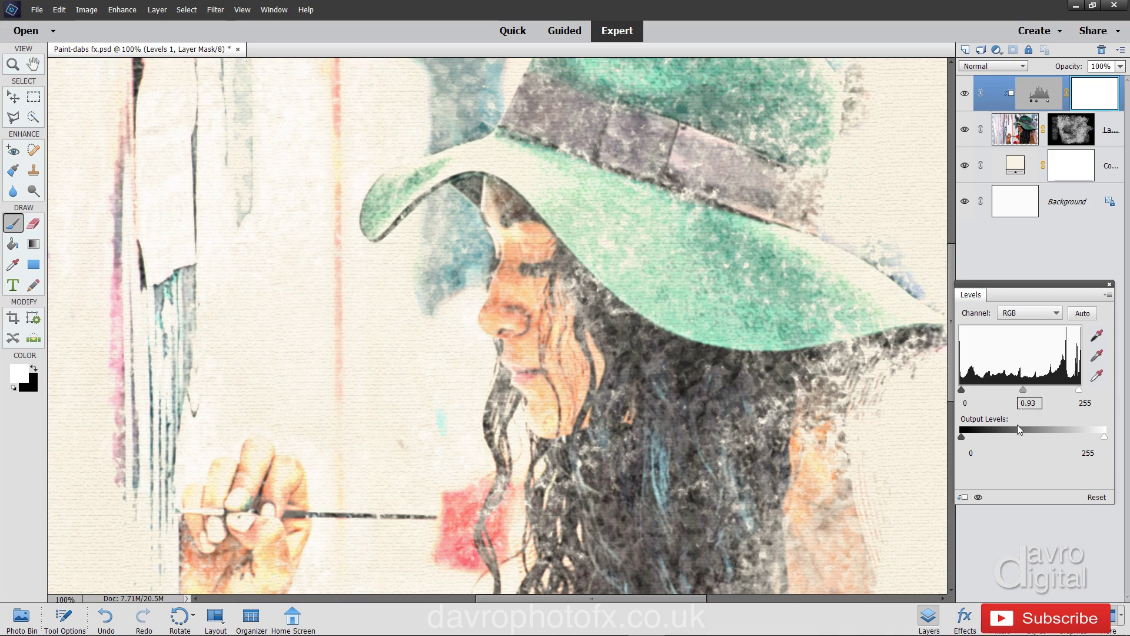
{"action": "left_click", "coordinate": [978, 499]}
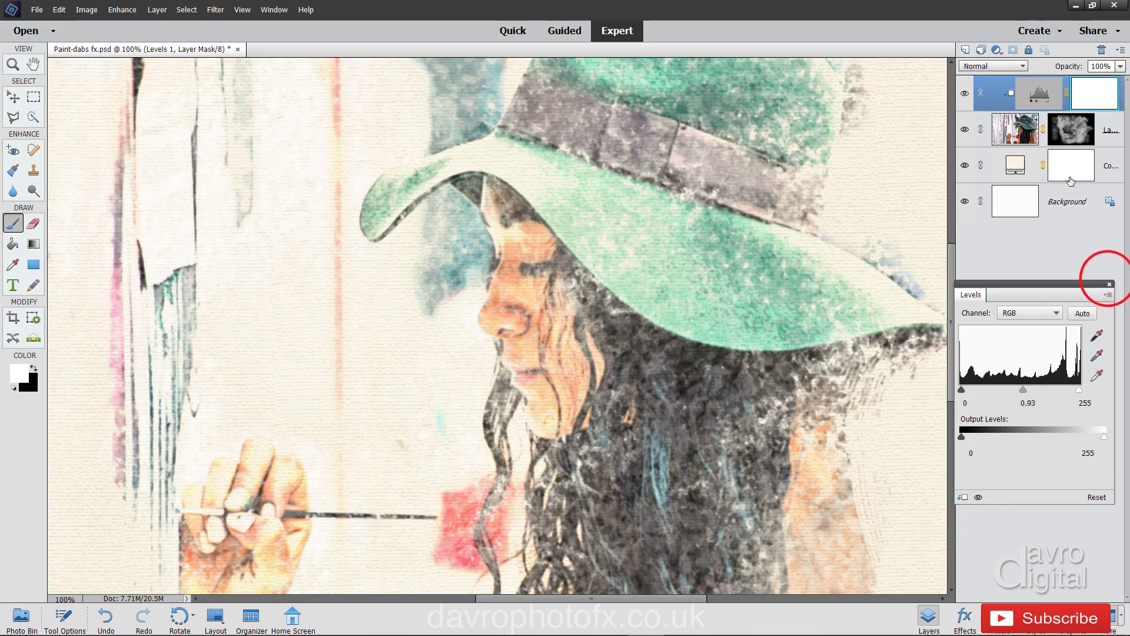
Close the Levels settings and dab white on Layer 1's mask over the hand down to the wrist
{"action": "left_click", "coordinate": [1111, 285]}
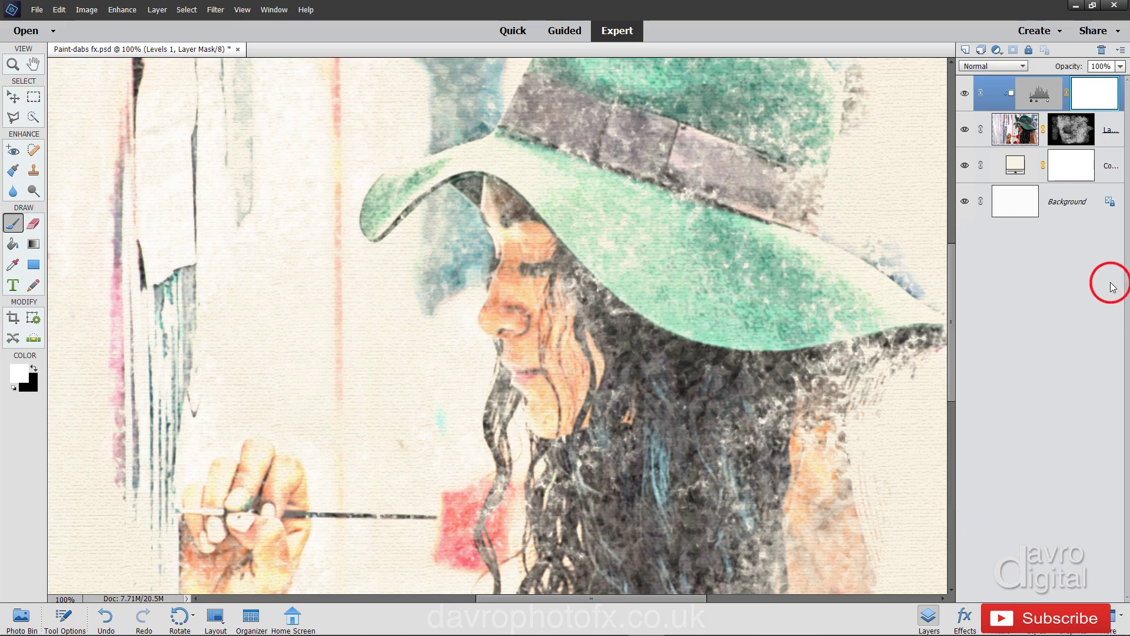
{"action": "left_click", "coordinate": [1068, 134]}
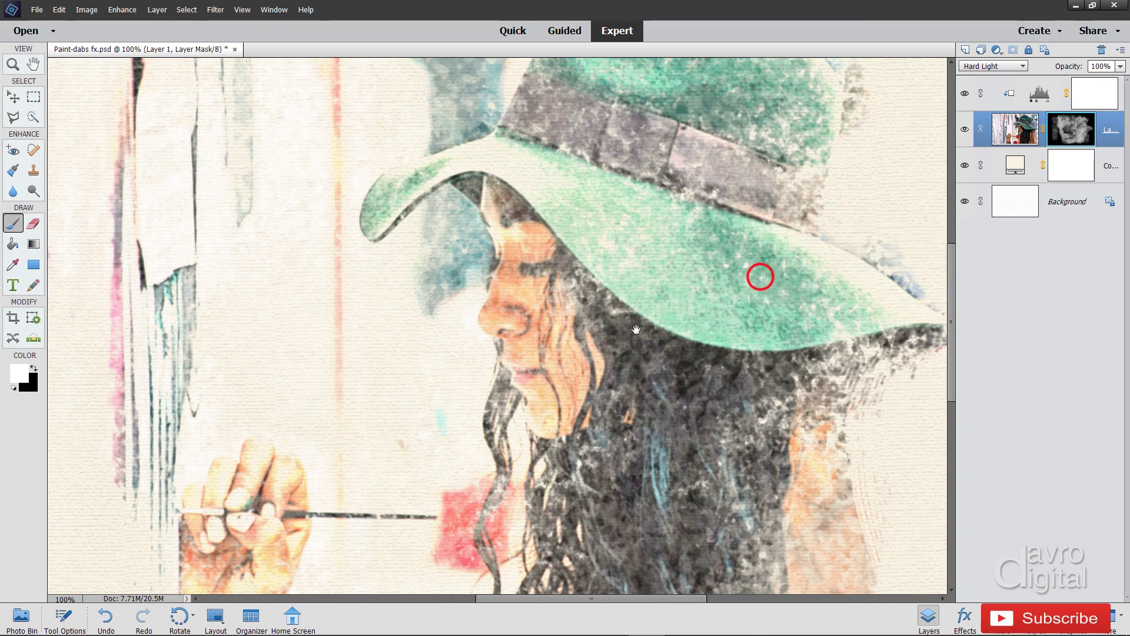
{"action": "mouse_move", "coordinate": [625, 337]}
{"action": "left_mouse_down"}
{"action": "mouse_move", "coordinate": [660, 318]}
{"action": "mouse_move", "coordinate": [663, 196]}
{"action": "mouse_move", "coordinate": [650, 175]}
{"action": "left_mouse_up"}
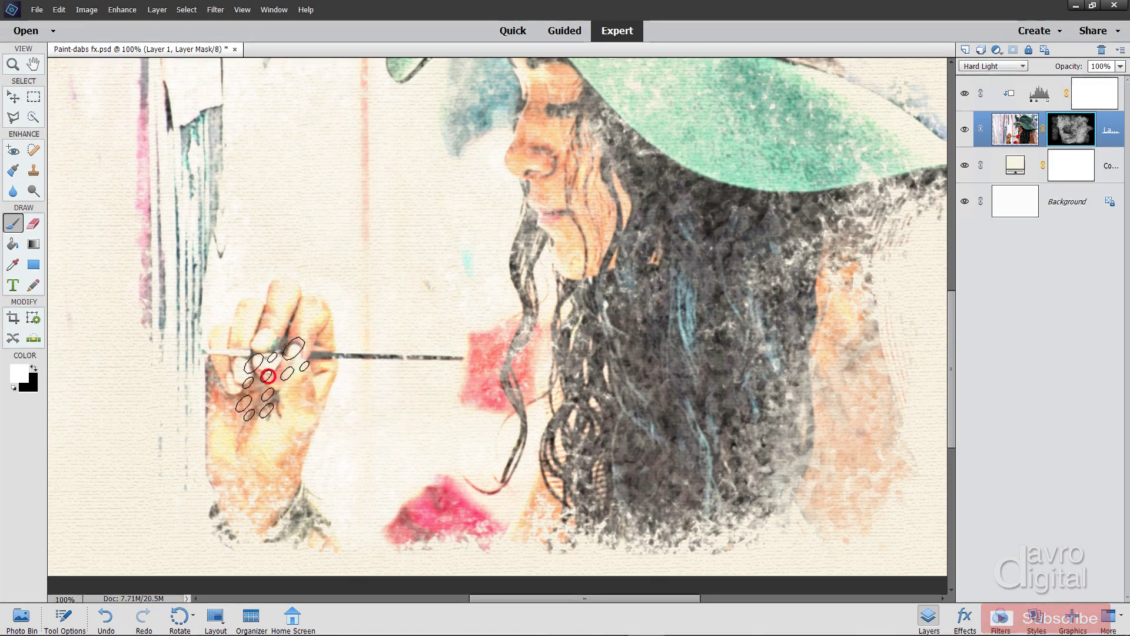
{"action": "mouse_move", "coordinate": [280, 360]}
{"action": "left_mouse_down"}
{"action": "mouse_move", "coordinate": [222, 479]}
{"action": "mouse_move", "coordinate": [248, 498]}
{"action": "mouse_move", "coordinate": [209, 509]}
{"action": "mouse_move", "coordinate": [329, 518]}
{"action": "mouse_move", "coordinate": [296, 524]}
{"action": "mouse_move", "coordinate": [321, 514]}
{"action": "left_mouse_up"}
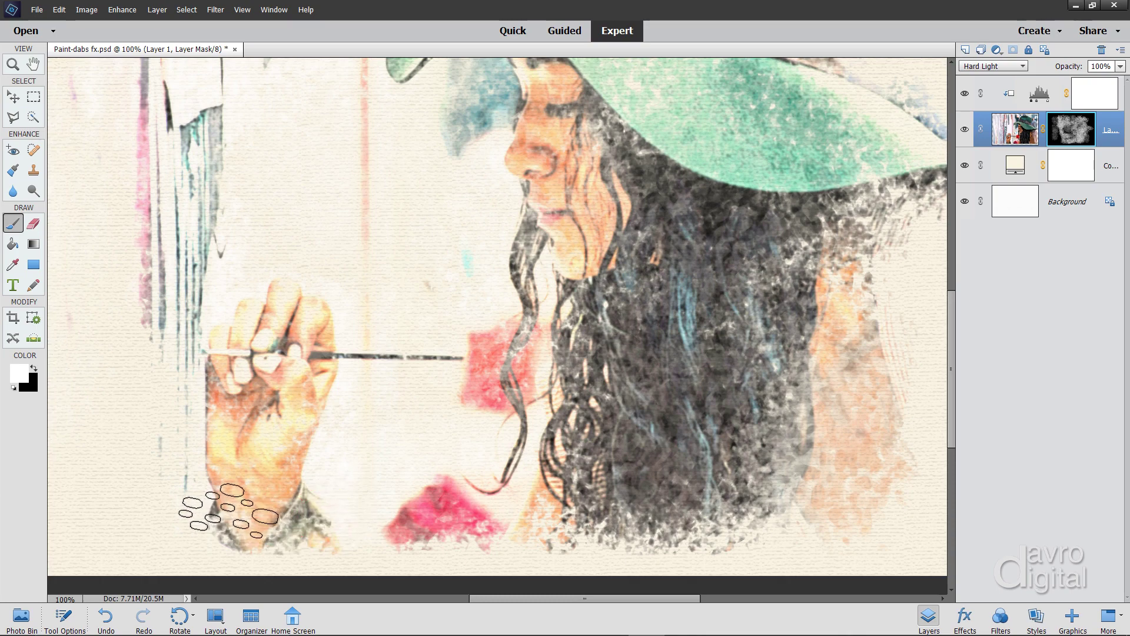
{"action": "mouse_move", "coordinate": [643, 404]}
{"action": "left_mouse_down"}
{"action": "mouse_move", "coordinate": [684, 396]}
{"action": "mouse_move", "coordinate": [724, 541]}
{"action": "mouse_move", "coordinate": [757, 545]}
{"action": "left_mouse_up"}
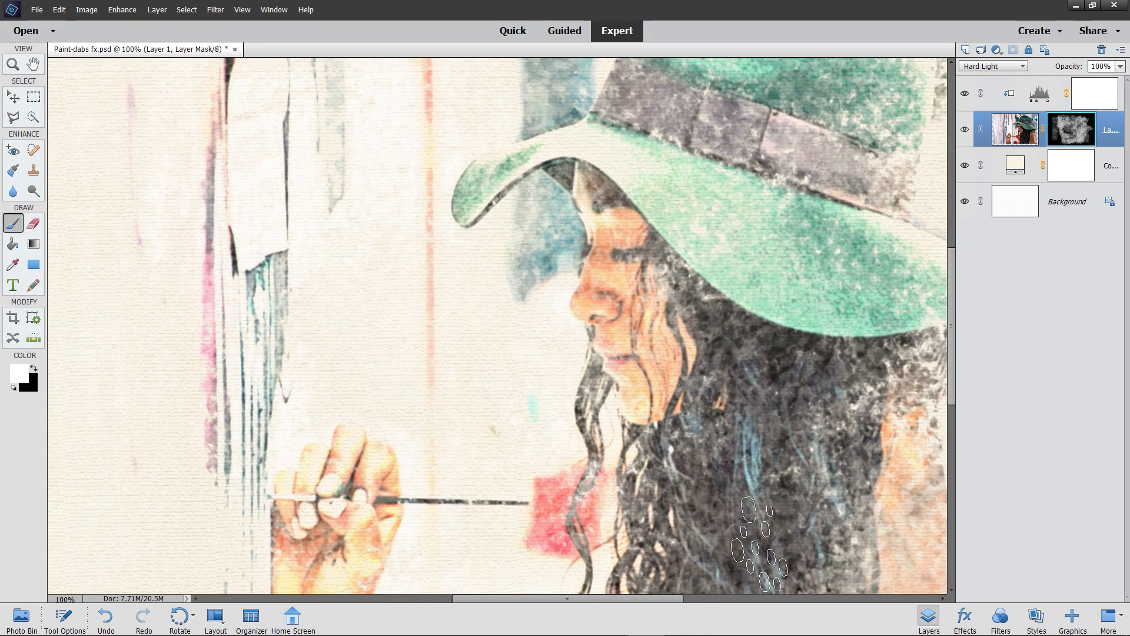
Fit the whole painterly portrait on screen with Ctrl+0
{"action": "key", "text": "ctrl+0"}
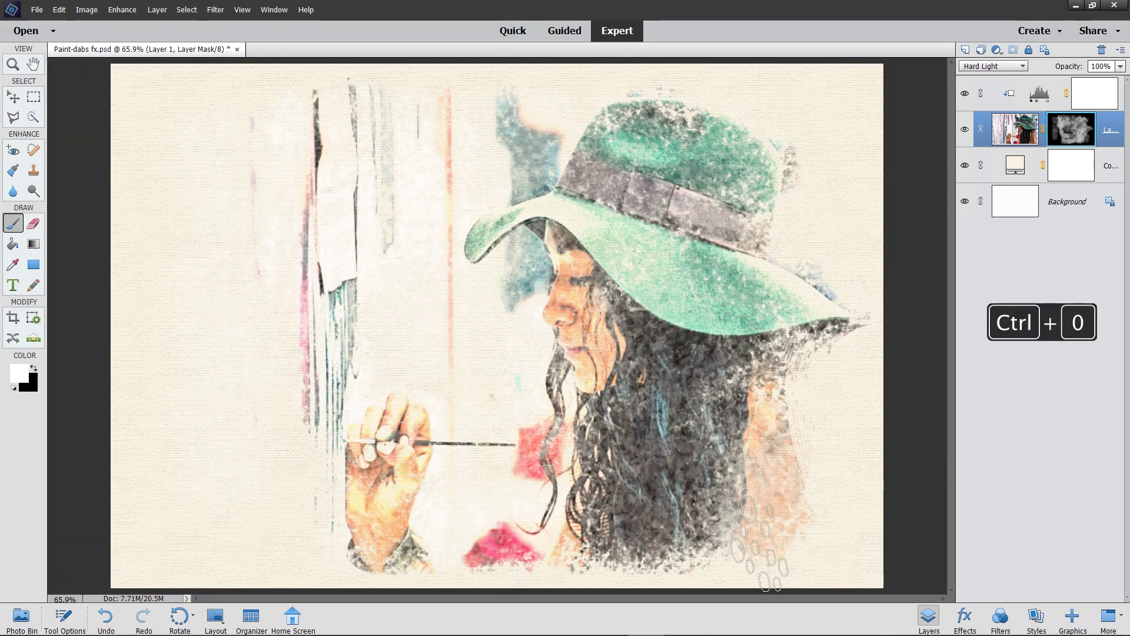